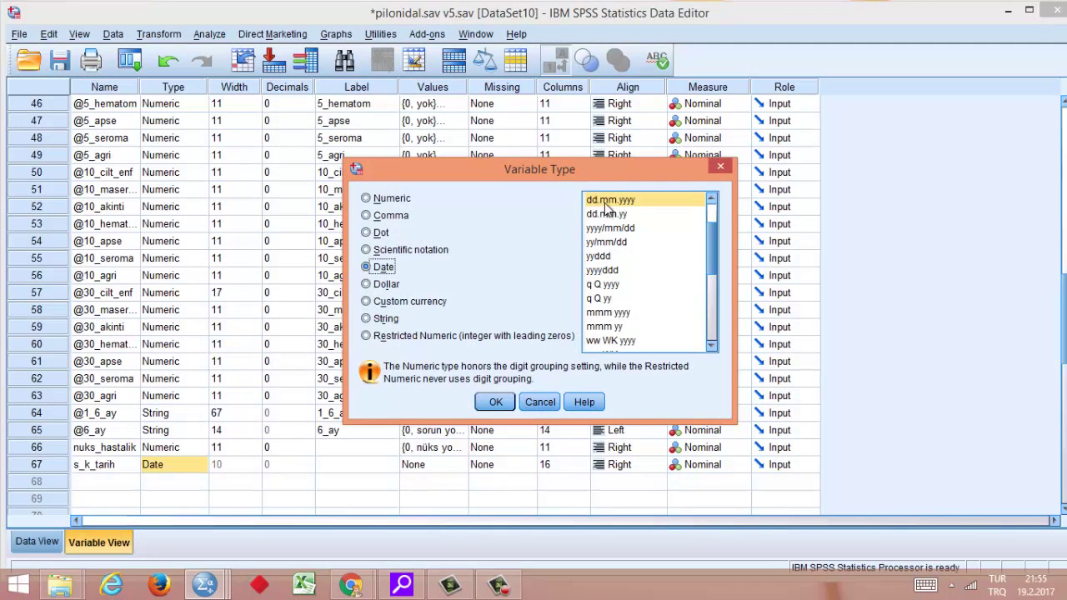
- Leave the variable type settings and examine the s_k_tarih and op_tarihi date columns in the data
left_click(721, 170)
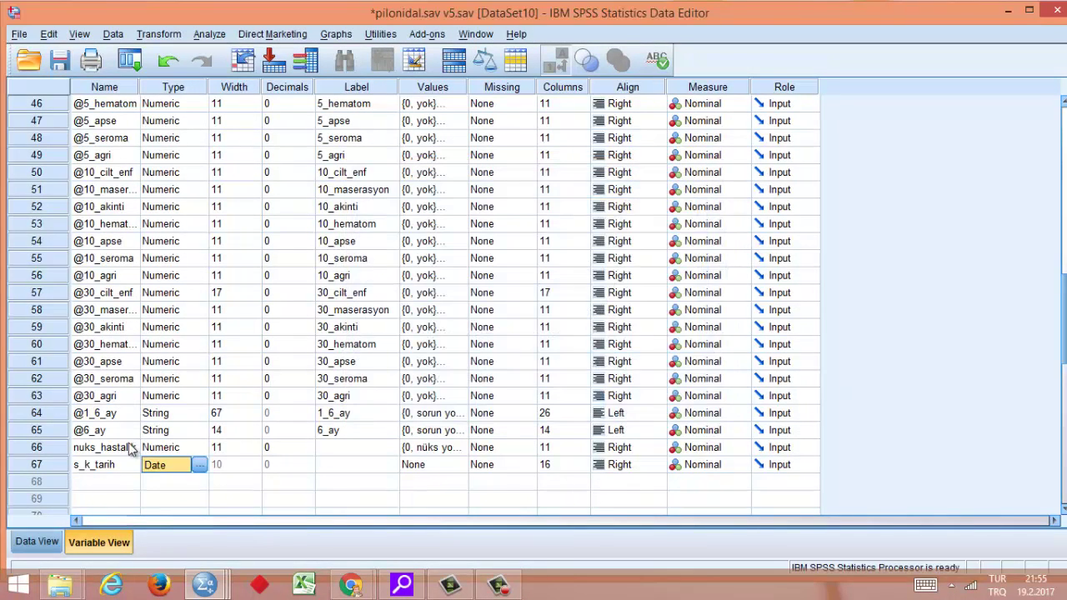
left_click(24, 542)
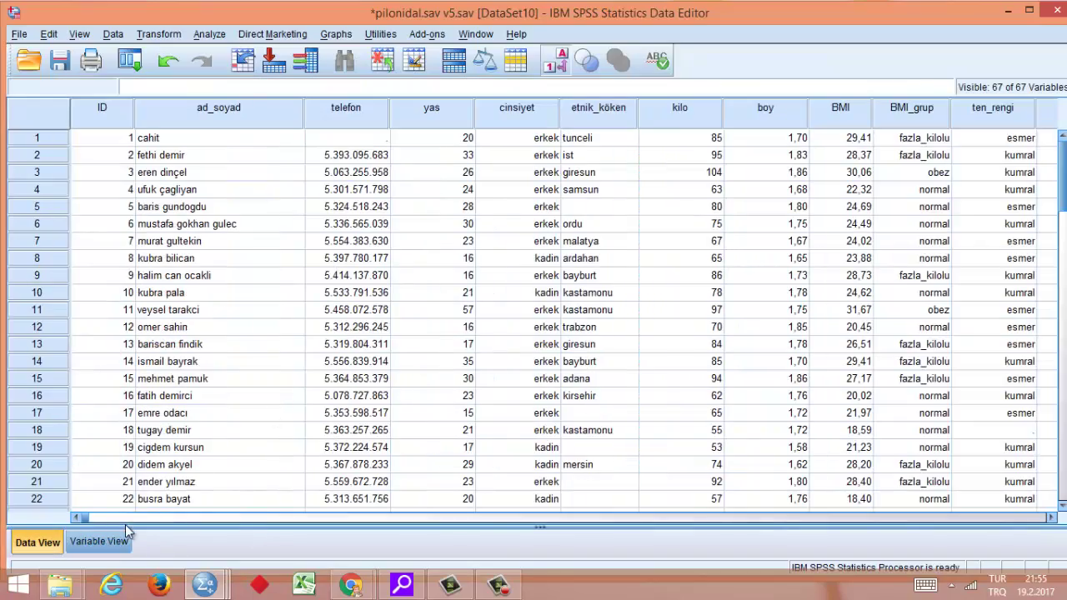
left_click_drag(89, 518, 787, 347)
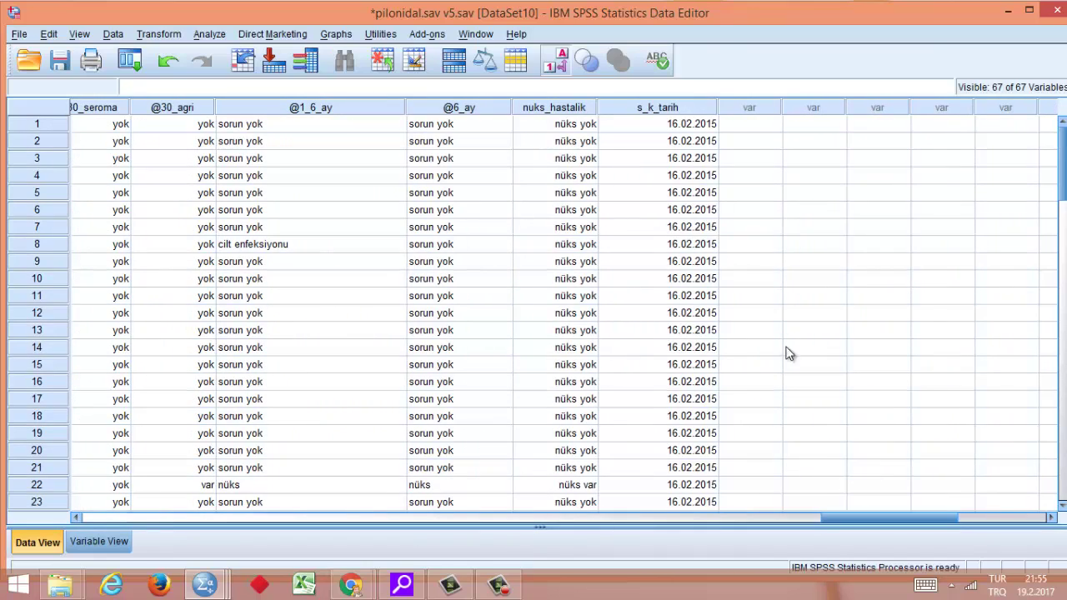
left_click(704, 107)
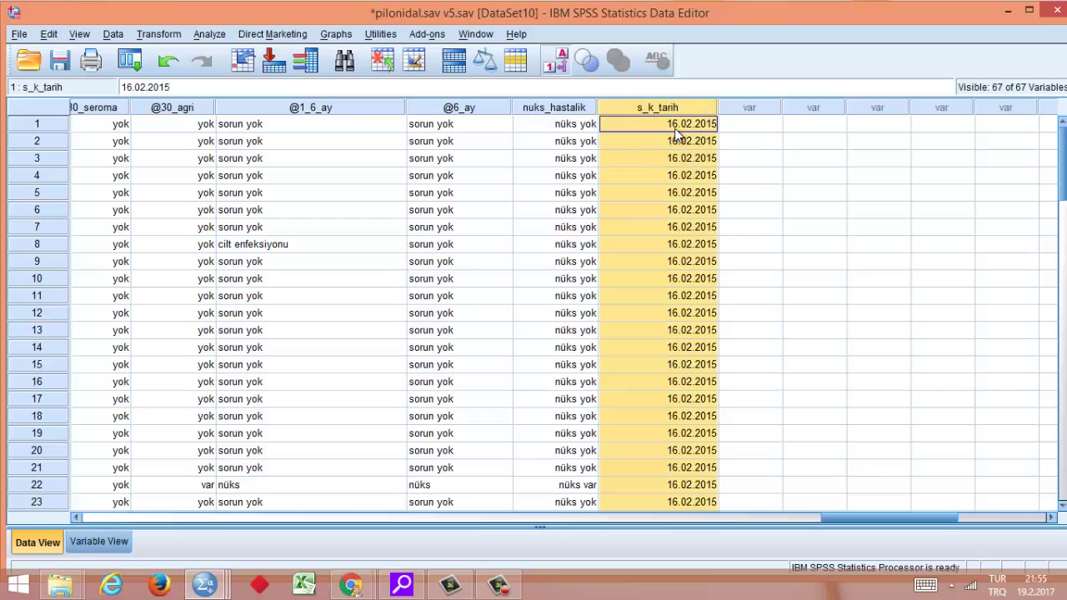
left_click_drag(858, 517, 378, 499)
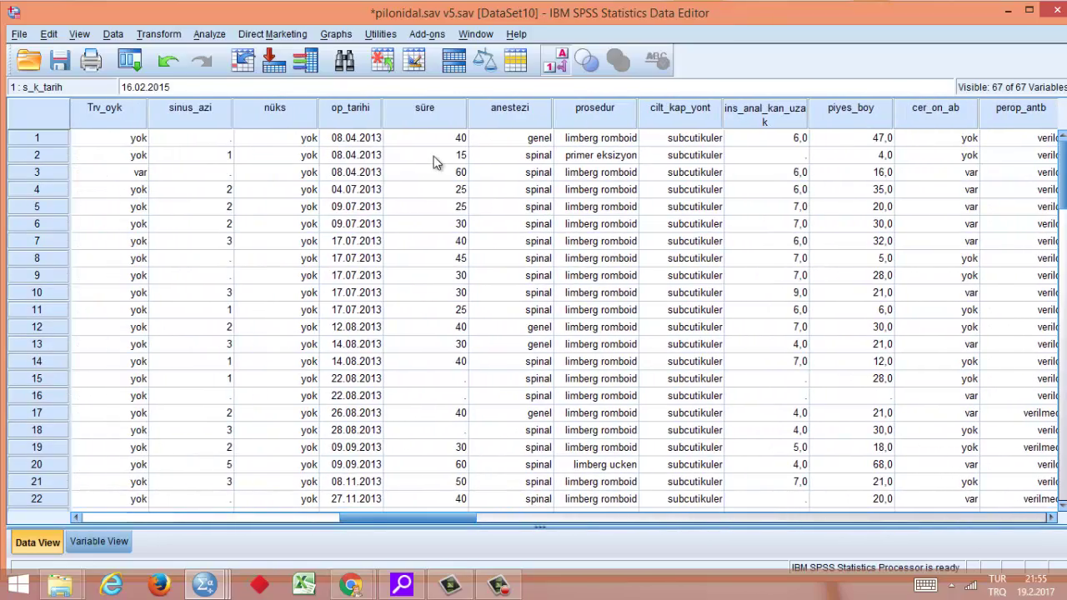
left_click(367, 113)
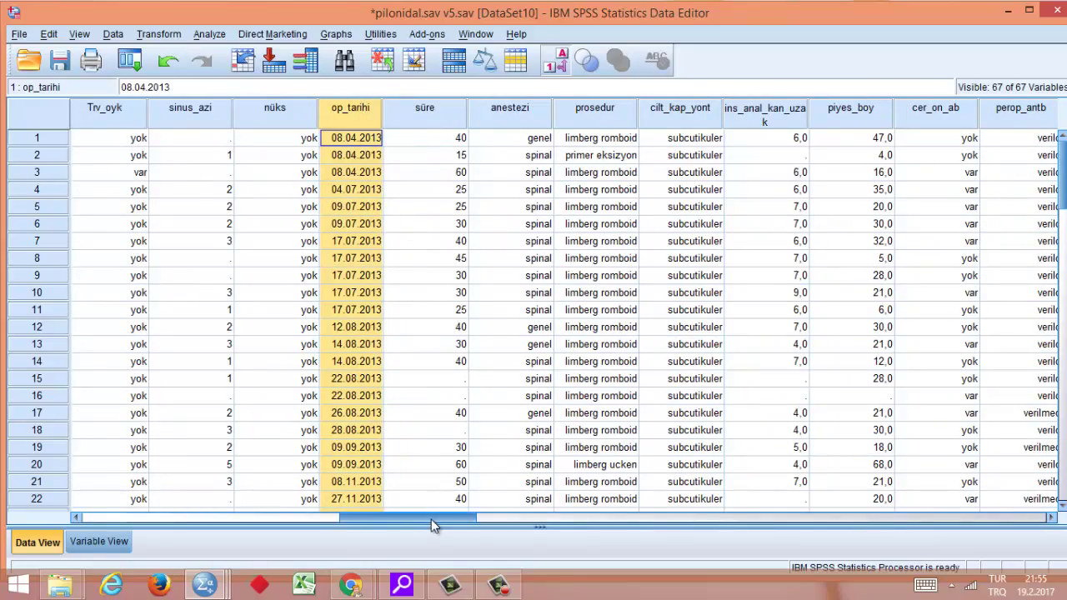
left_click_drag(431, 519, 956, 500)
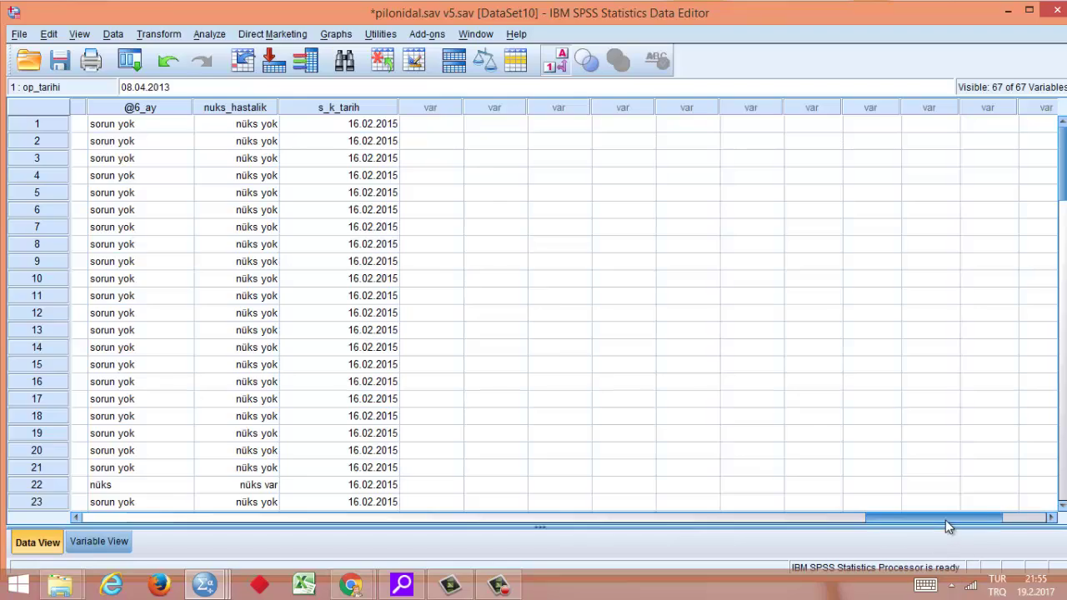
mouse_move(945, 518)
left_mouse_down()
mouse_move(714, 505)
mouse_move(955, 505)
left_mouse_up()
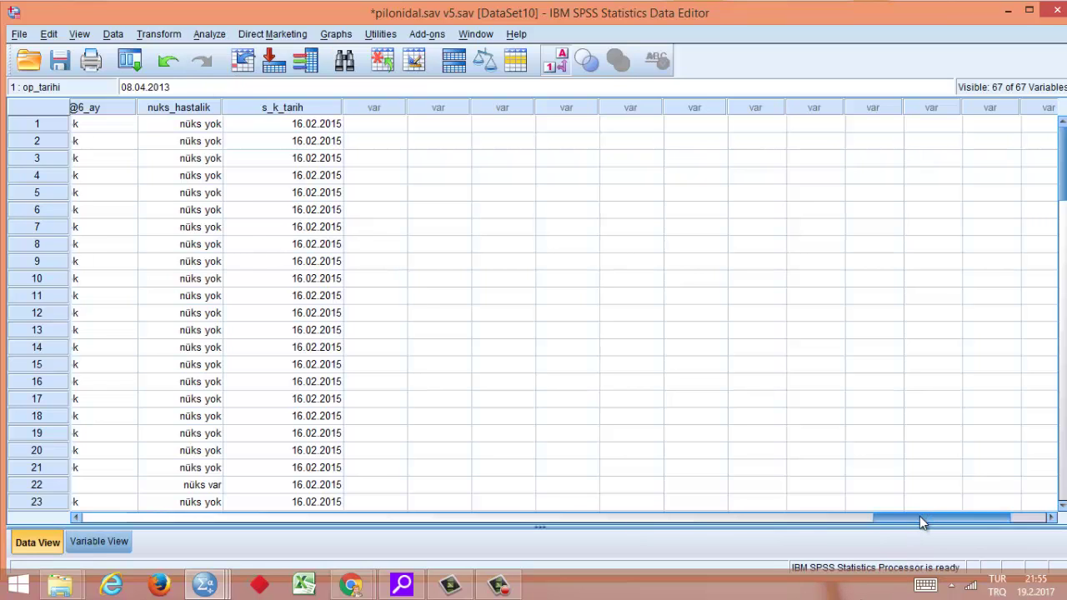
left_click_drag(919, 516, 933, 518)
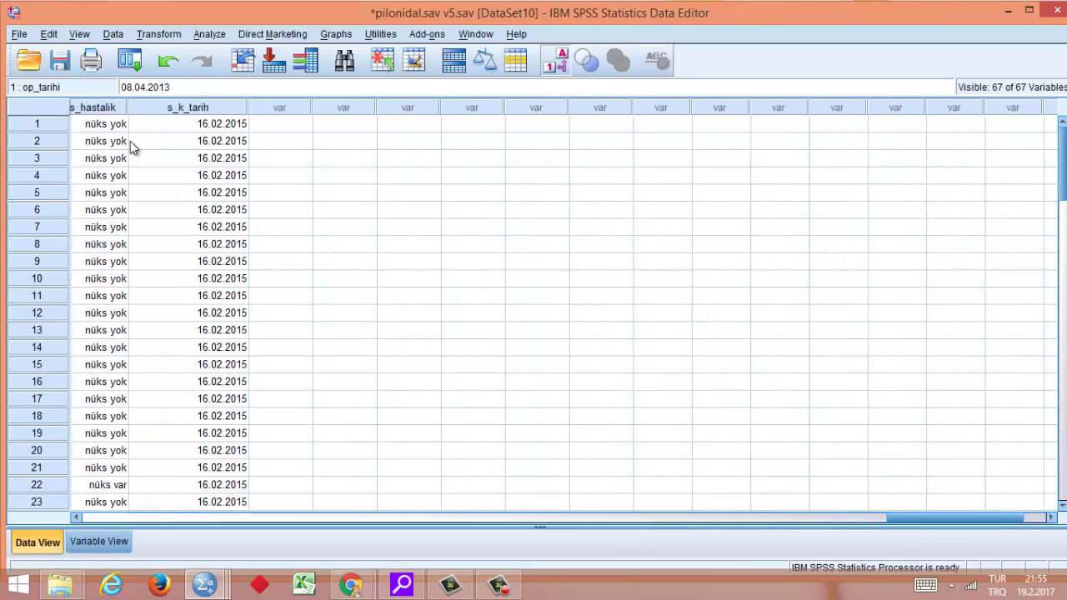
- Start a Compute Variable operation, shorten the target name to izlem_ and clear the old numeric expression
left_click(155, 38)
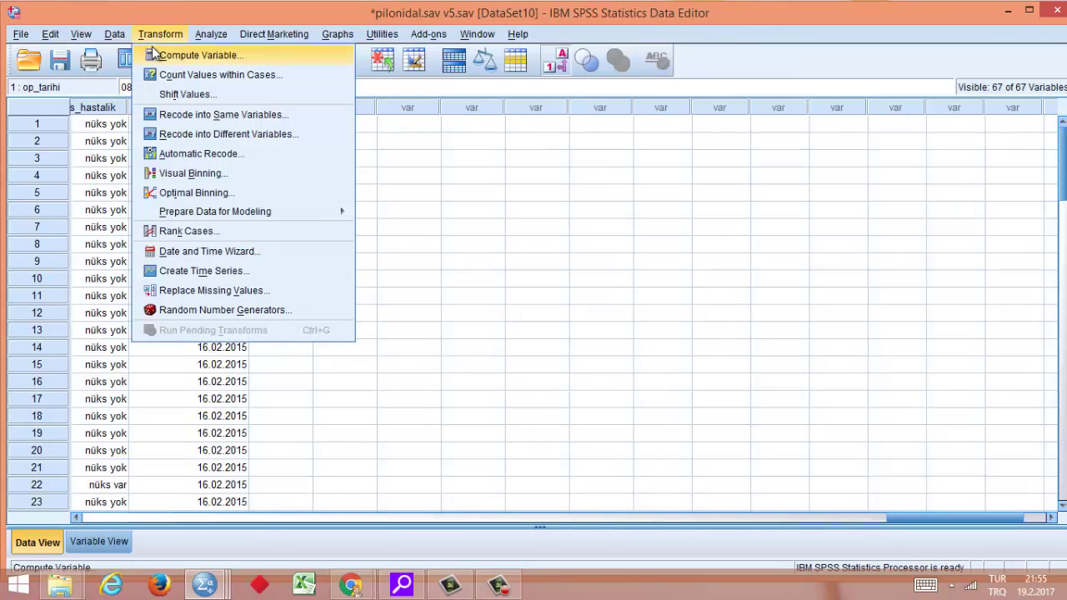
left_click(152, 54)
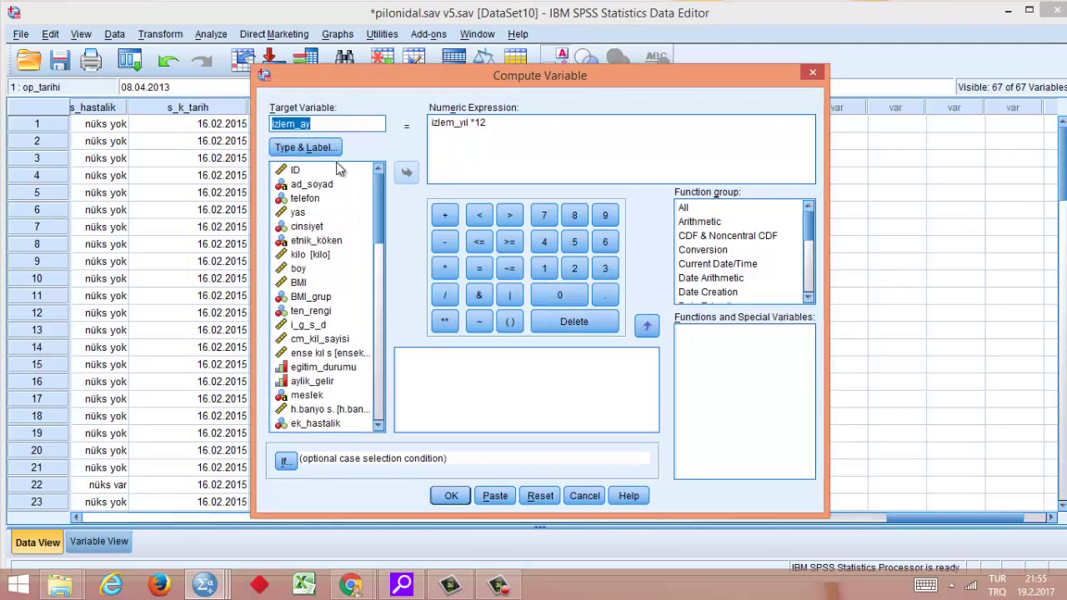
left_click(322, 124)
key("BackSpace")
key("BackSpace")
key("BackSpace")
type("i")
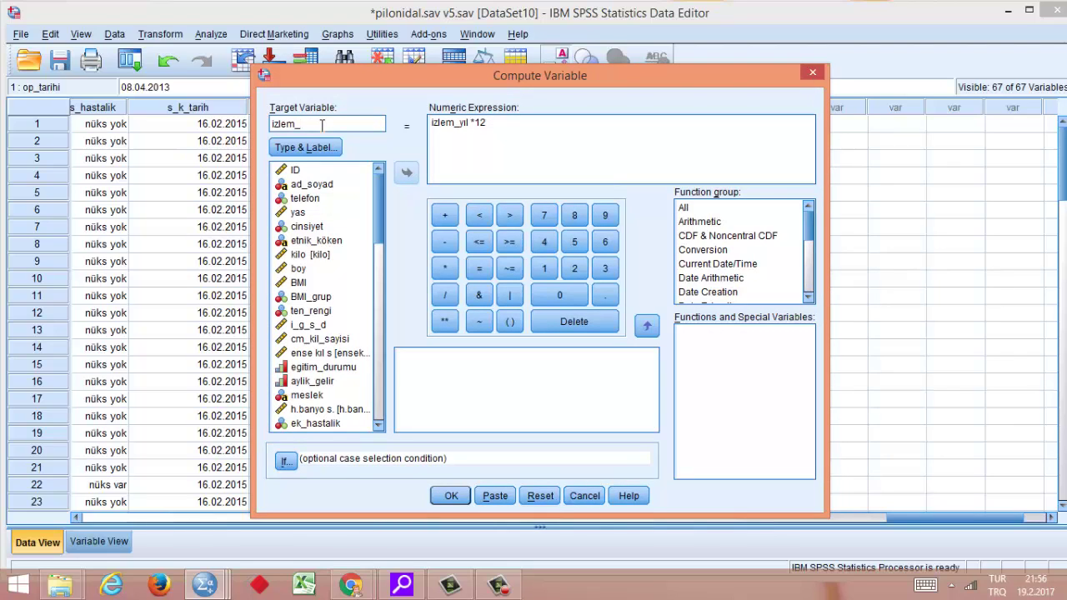
left_click_drag(508, 127, 412, 123)
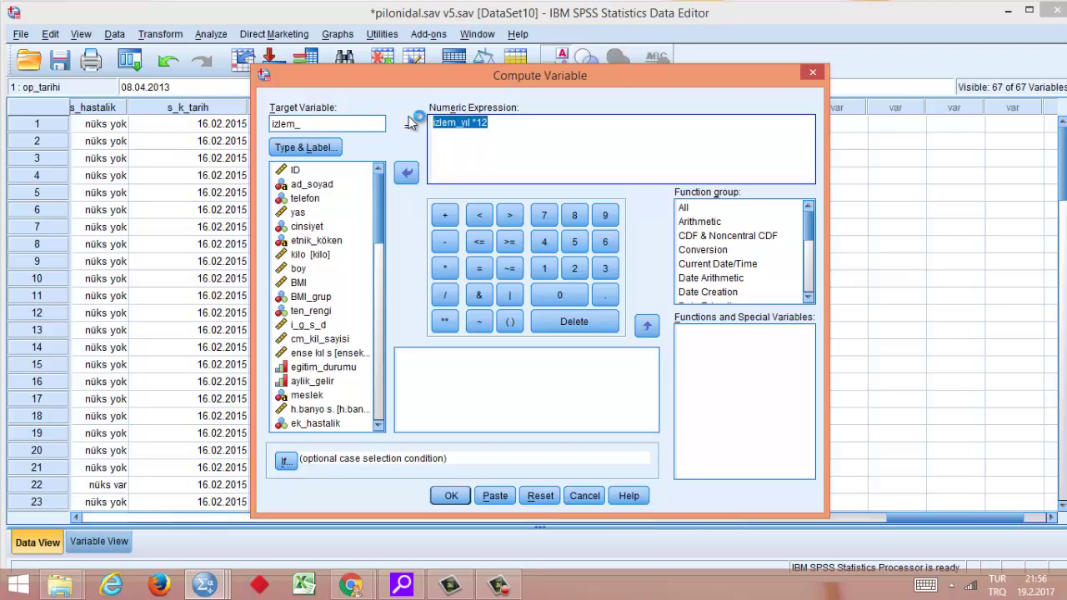
key("Delete")
- Build the numeric expression s_k_tarih - op_tarihi from the variable list
left_click_drag(378, 222, 375, 429)
left_click(333, 425)
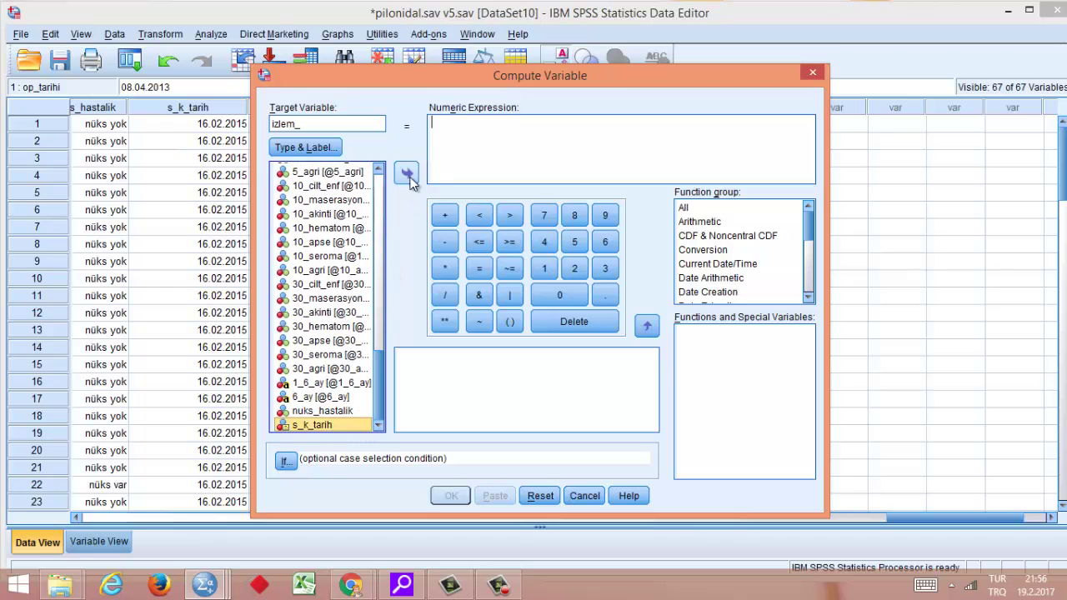
left_click(406, 172)
left_click_drag(378, 384, 339, 278)
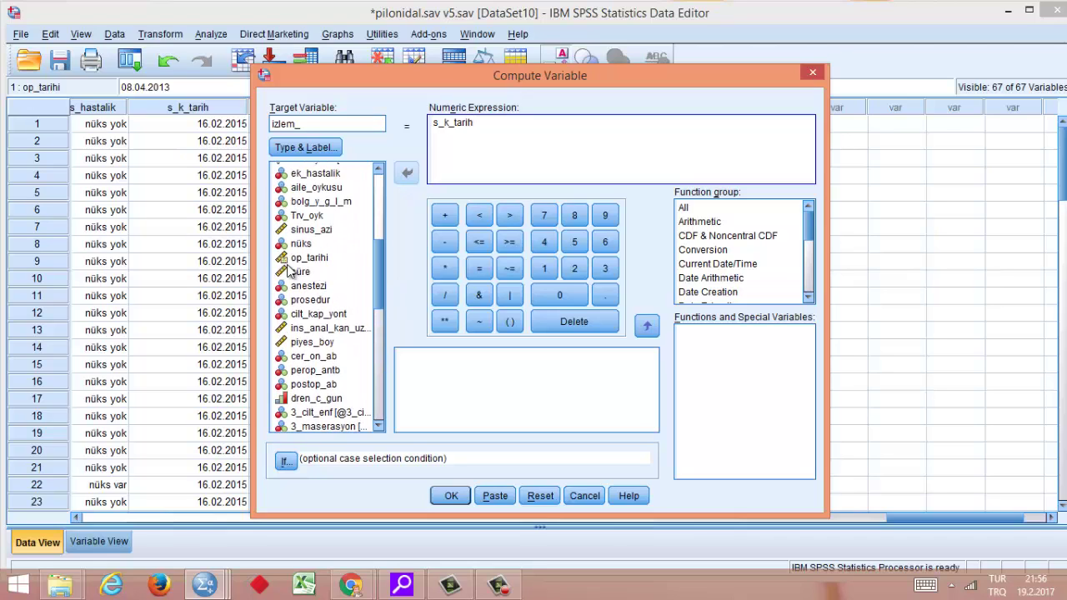
left_click(308, 257)
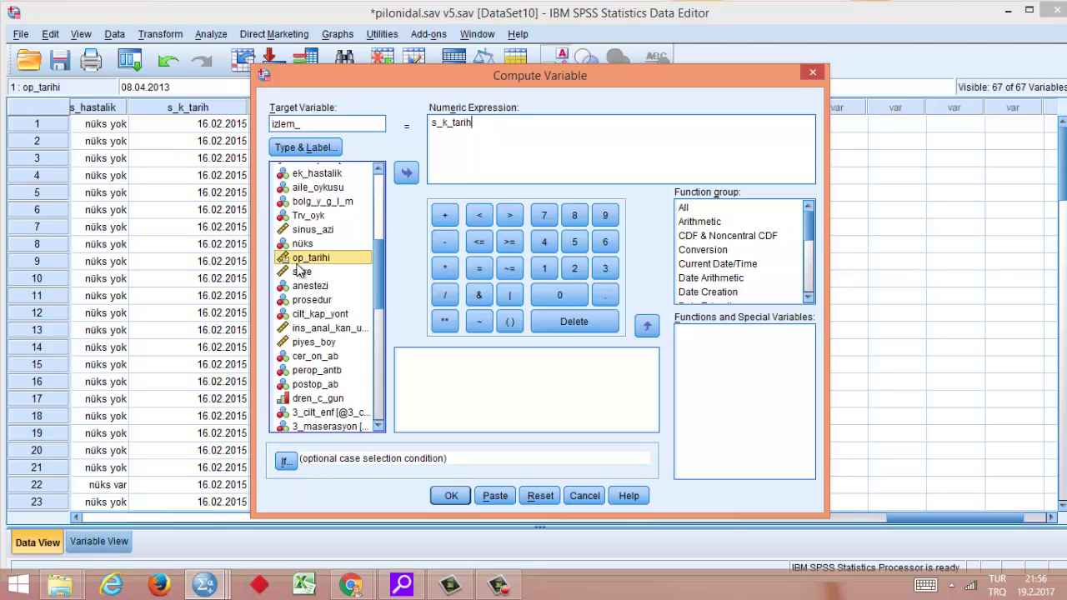
left_click(447, 242)
left_click(352, 255)
left_click(407, 173)
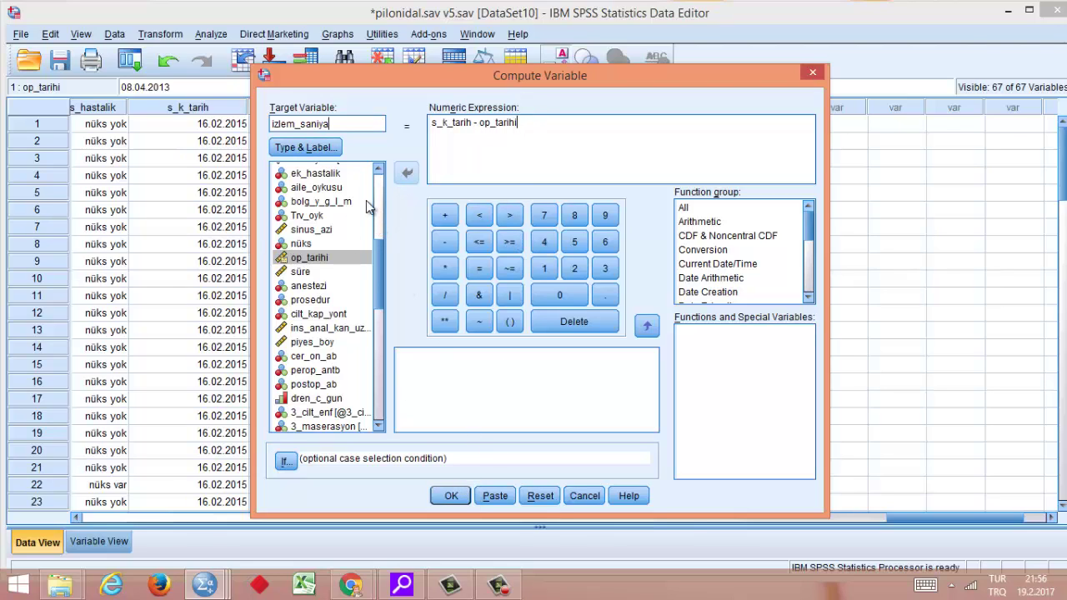
- Complete the target variable name as izlem_saniye and run the computation
key("BackSpace")
type("e")
left_click(450, 496)
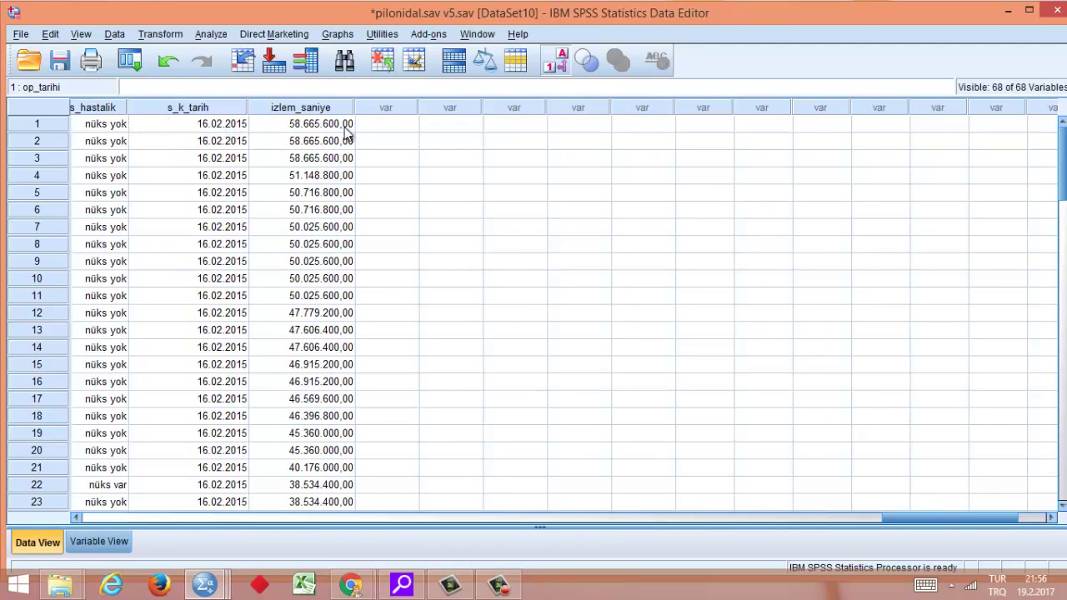
- Set up another computed variable with the target name izlem_dk and clear the previous date-difference expression
scroll(321, 194, "down", 13)
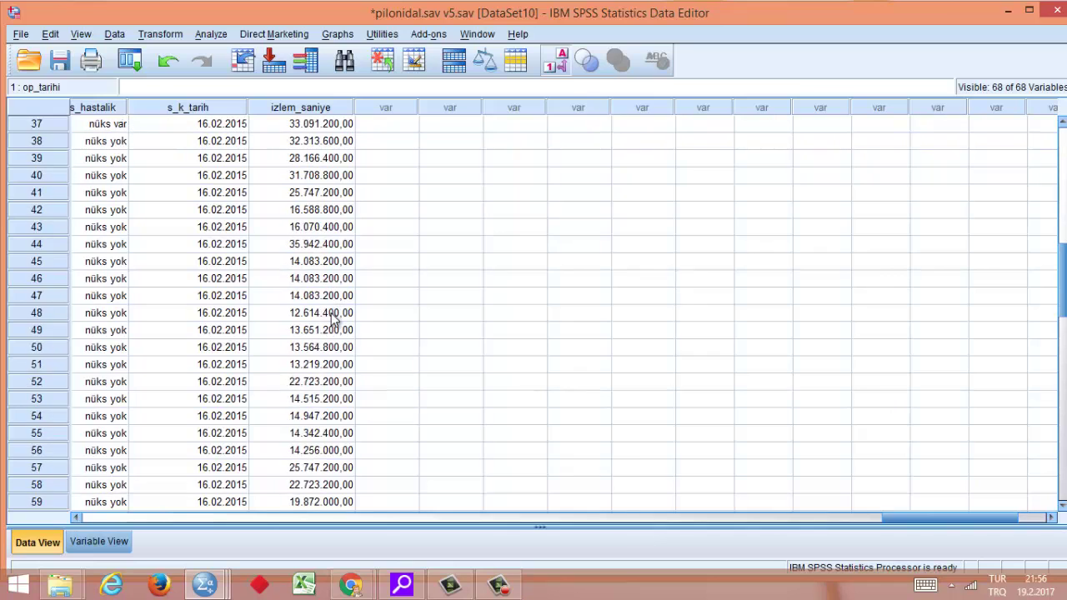
scroll(298, 210, "up", 10)
scroll(297, 209, "up", 3)
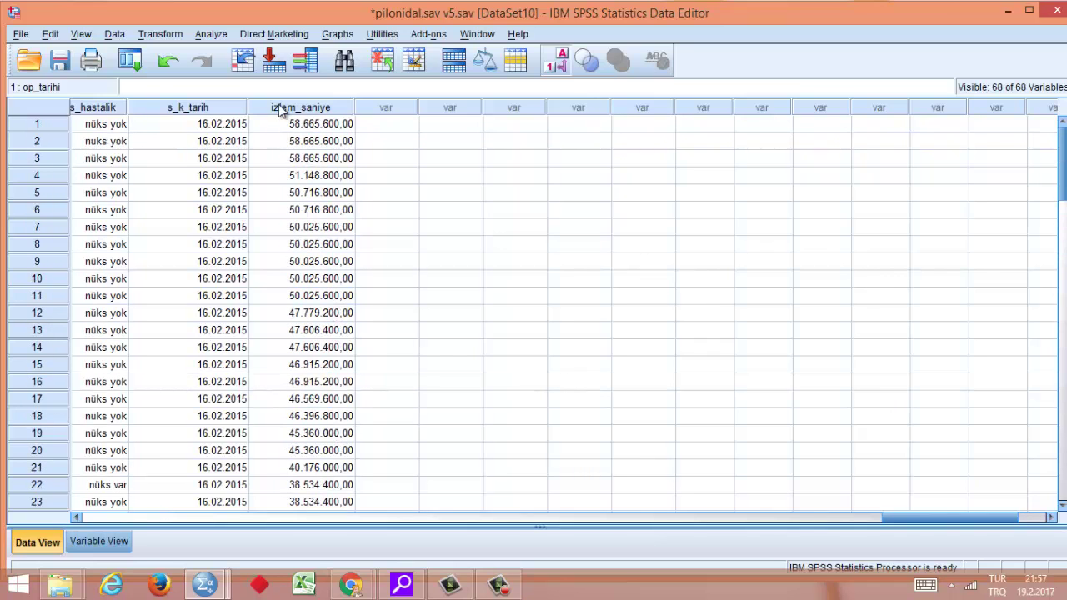
left_click(160, 34)
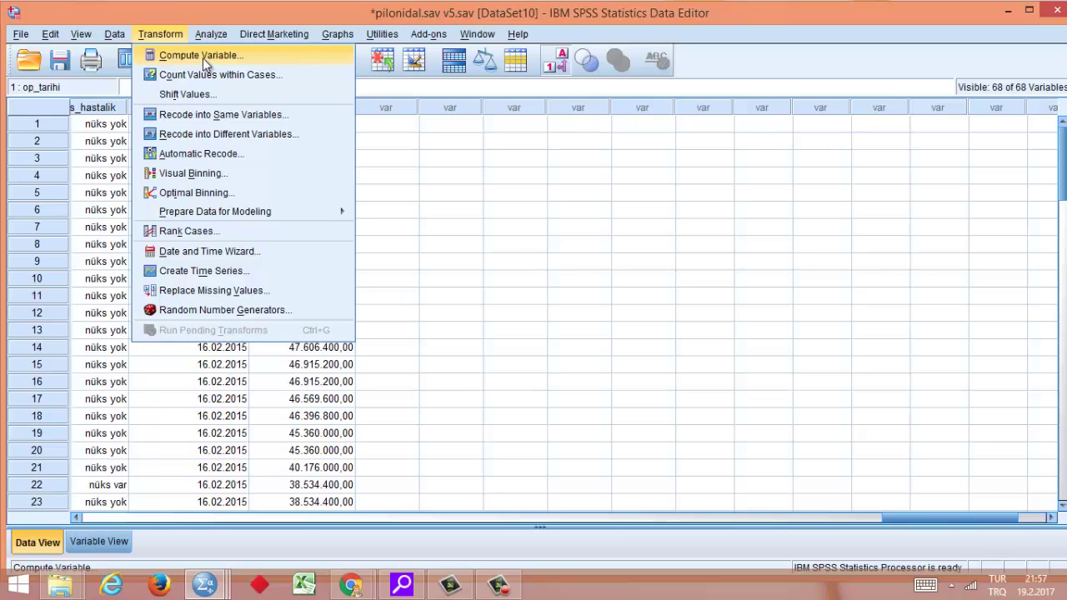
left_click(203, 57)
left_click(342, 123)
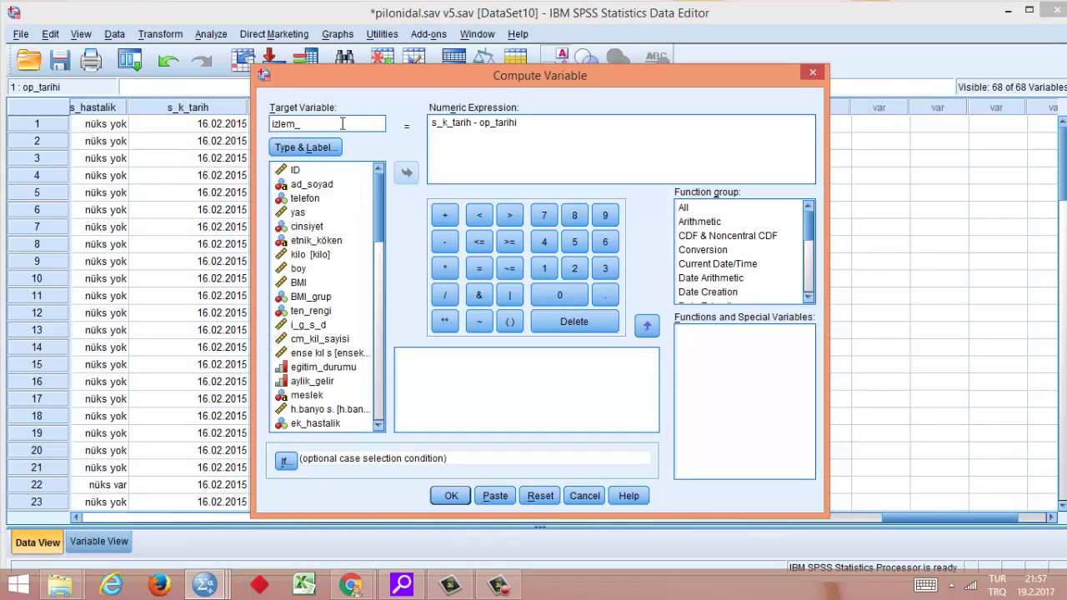
left_click_drag(524, 123, 421, 126)
key("BackSpace")
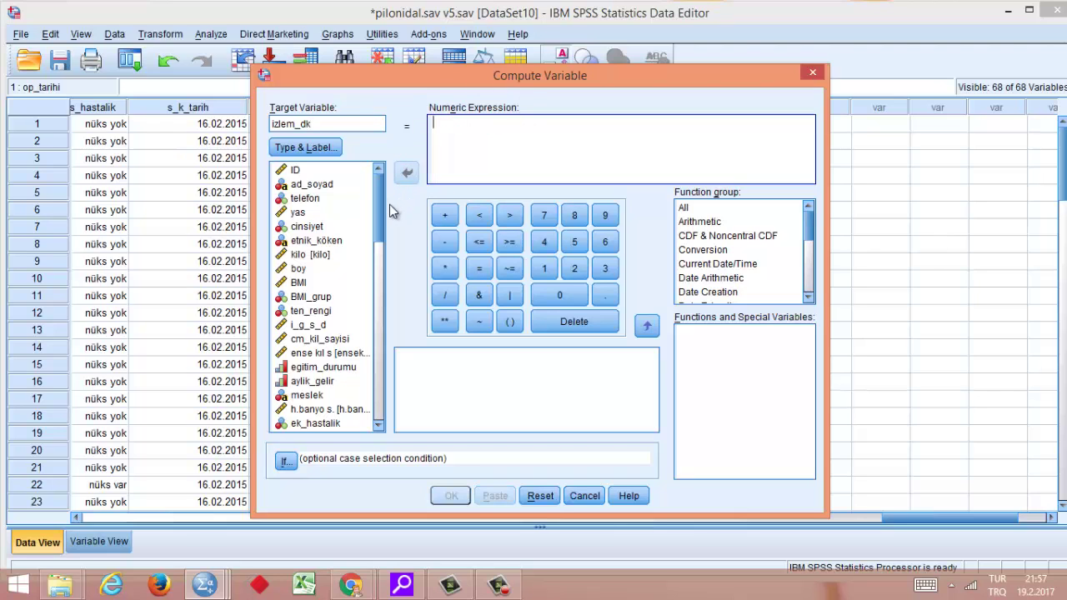
- Compute izlem_dk with the numeric expression izlem_saniye / 60
left_click_drag(381, 209, 376, 406)
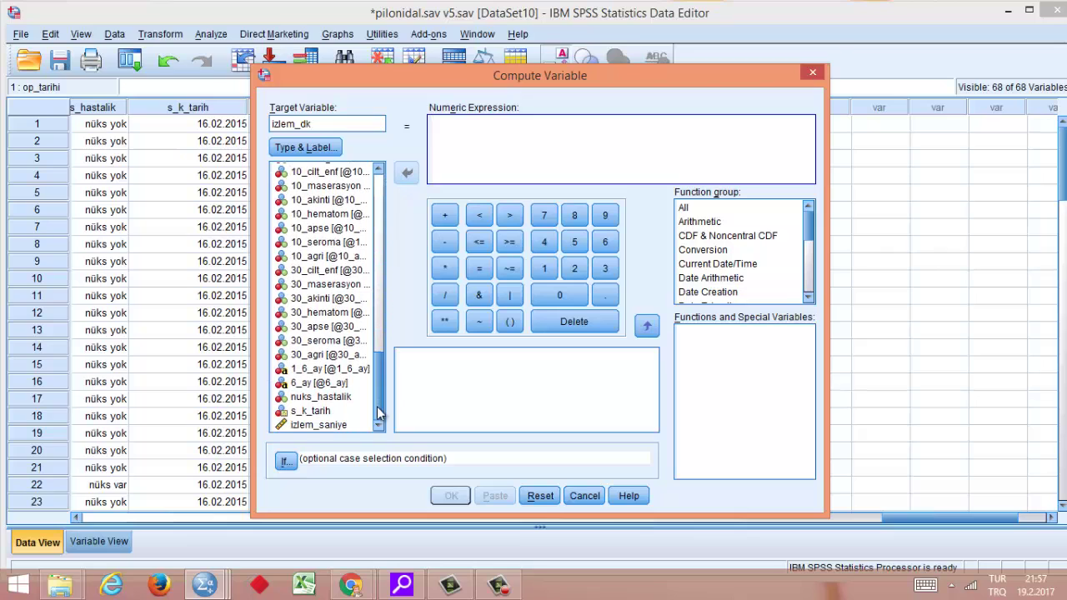
left_click(337, 425)
left_click(410, 176)
left_click(450, 293)
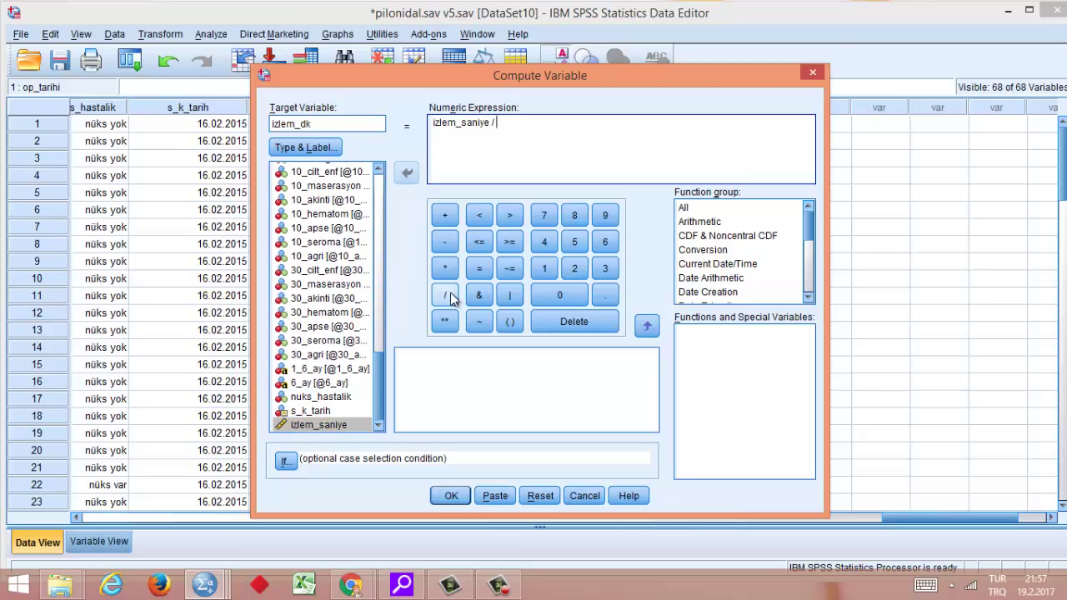
left_click(602, 243)
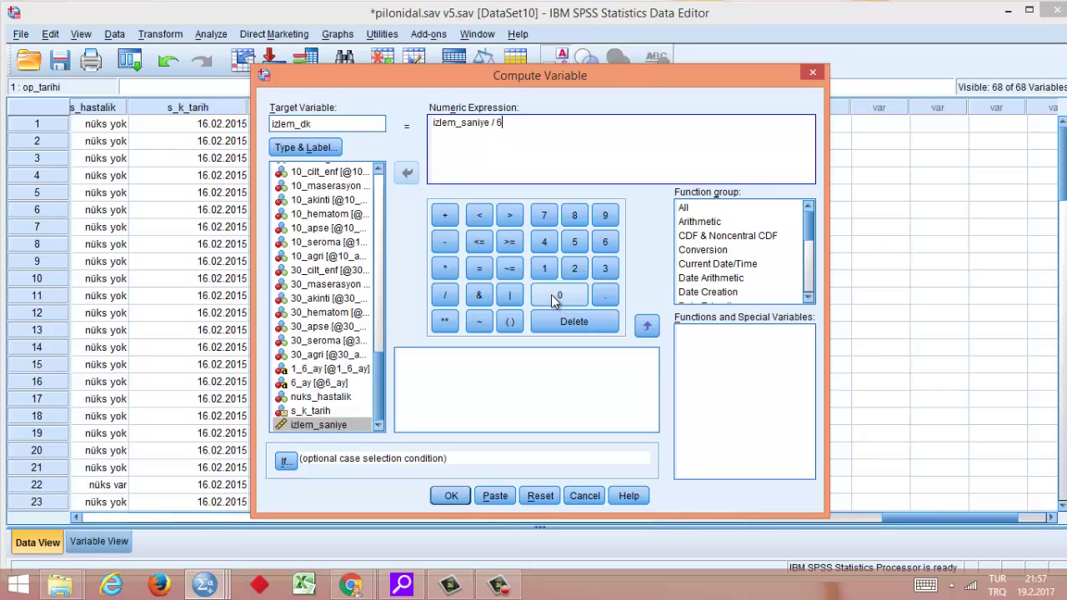
left_click(551, 294)
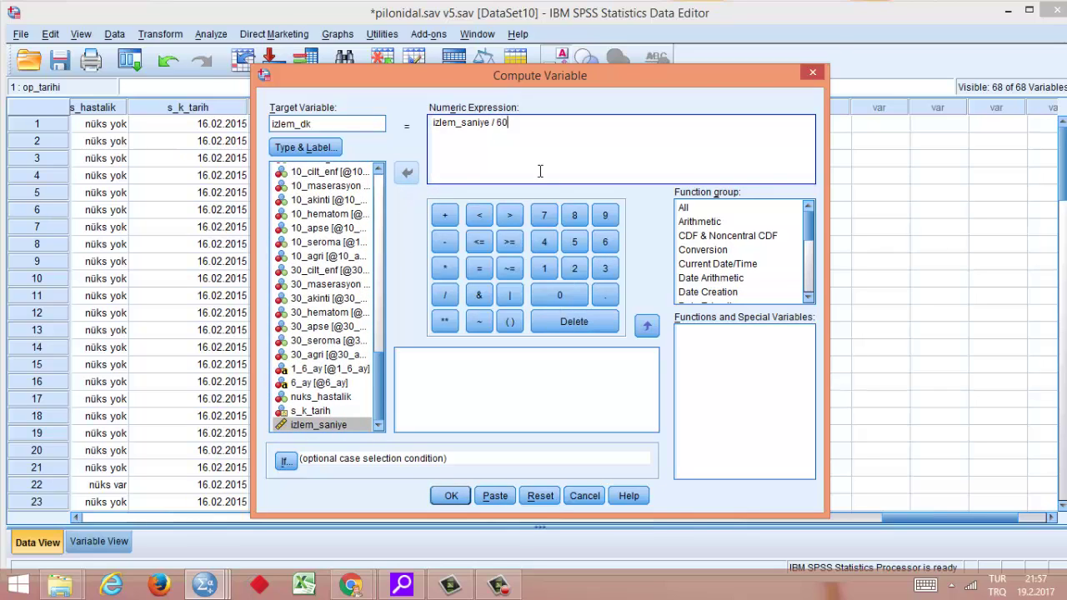
left_click(450, 496)
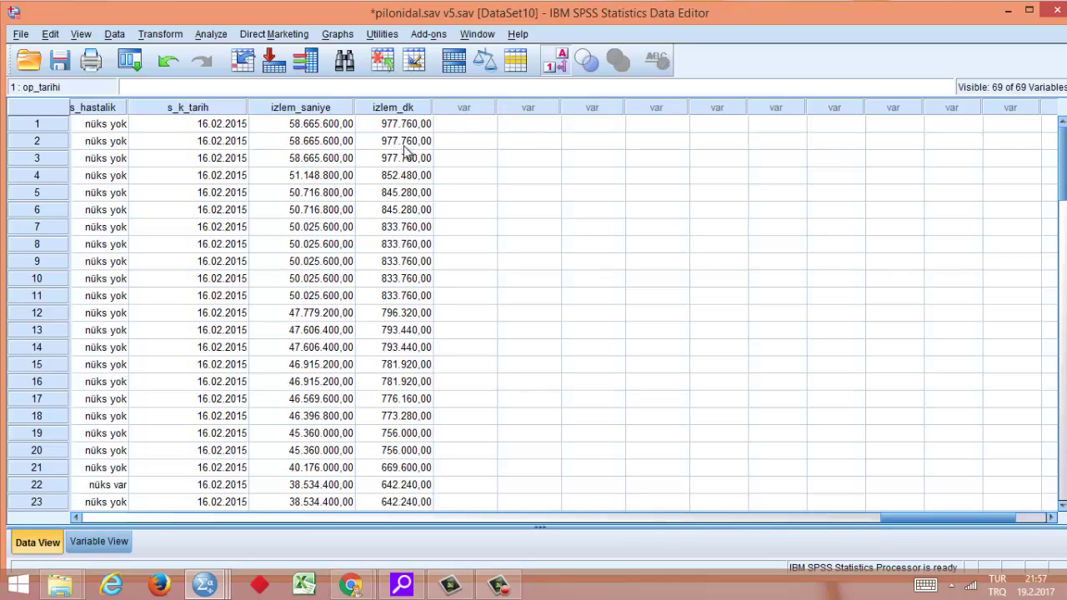
- Set up a further computed variable with the target name izlem_saat and clear the izlem_saniye expression
scroll(408, 167, "down", 10)
scroll(437, 238, "up", 10)
left_click(172, 35)
left_click(178, 55)
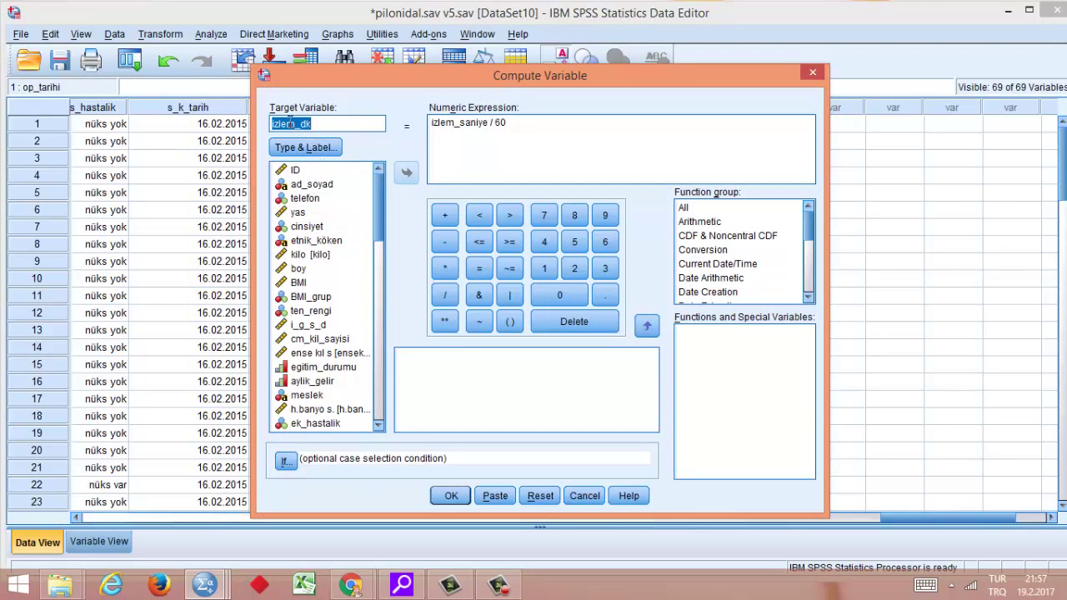
left_click(313, 123)
left_click_drag(521, 128, 431, 124)
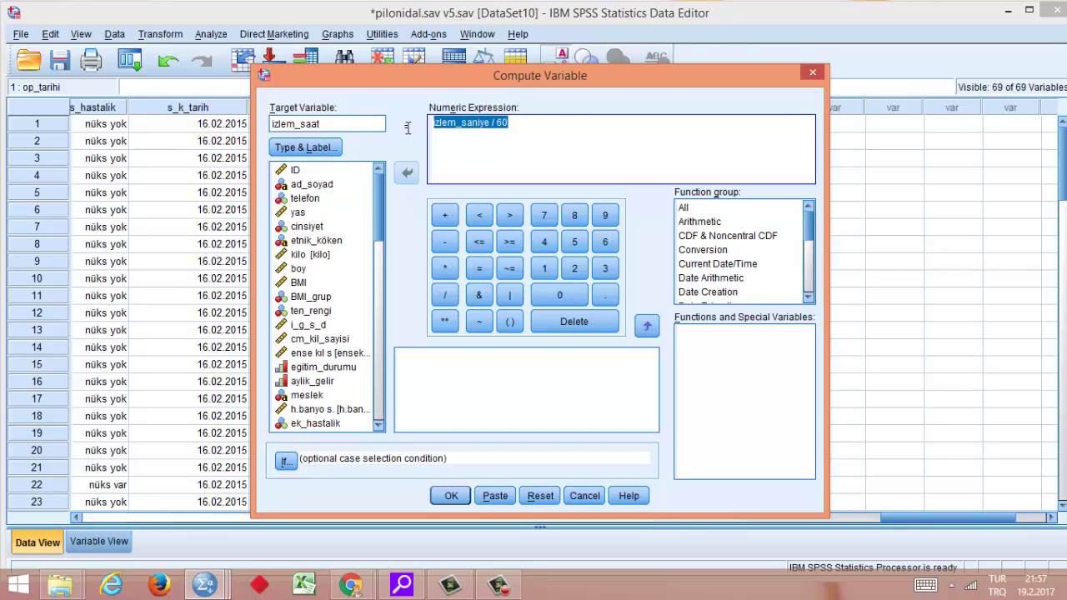
key("Delete")
- Compute izlem_saat with the numeric expression izlem_dk / 60
scroll(357, 165, "down", 15)
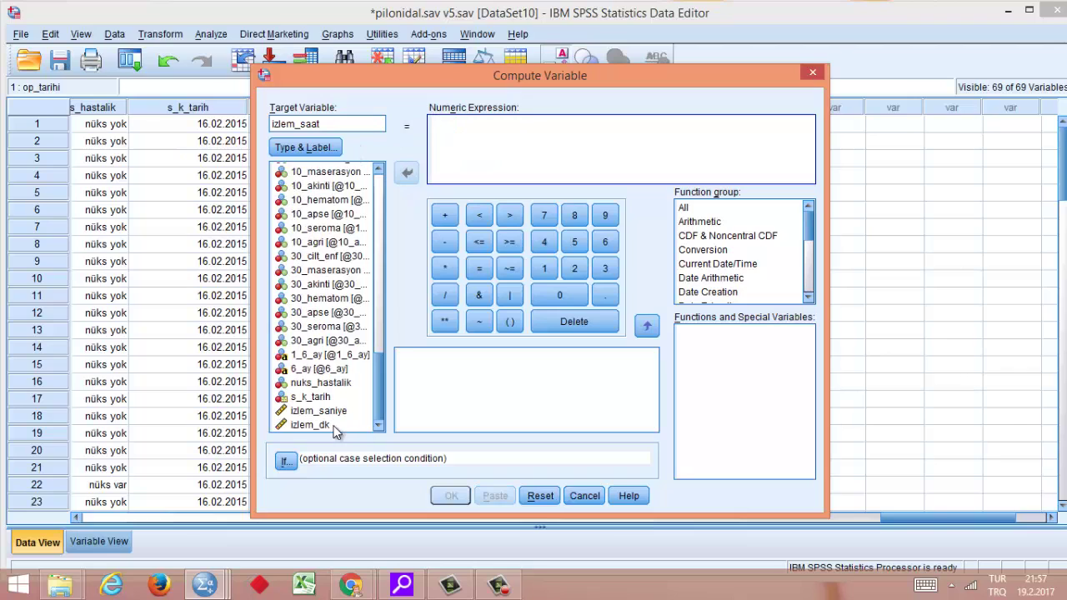
left_click(310, 424)
left_click(407, 175)
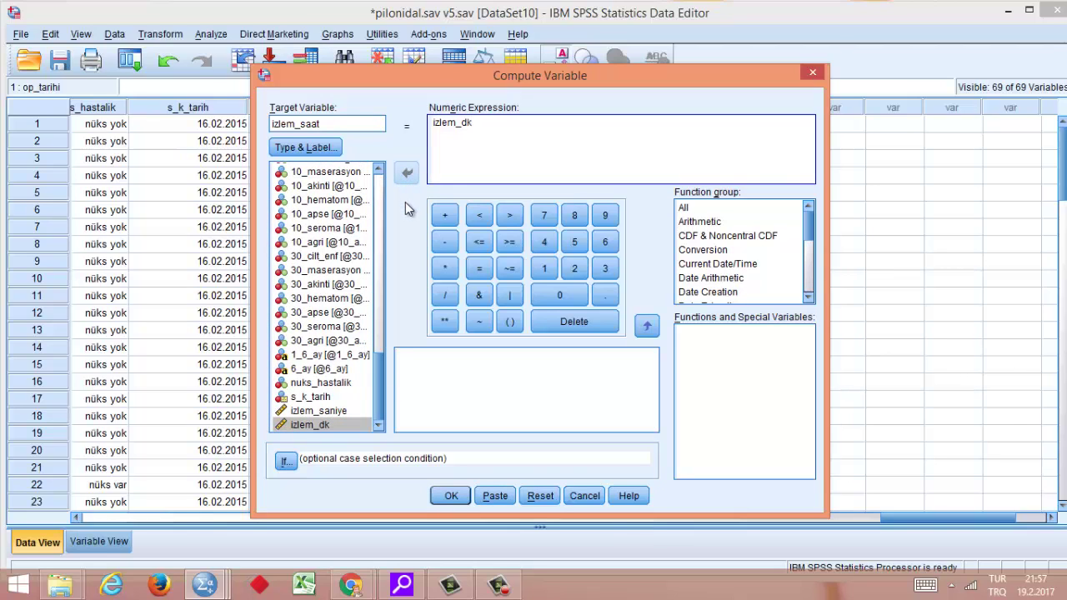
left_click(445, 295)
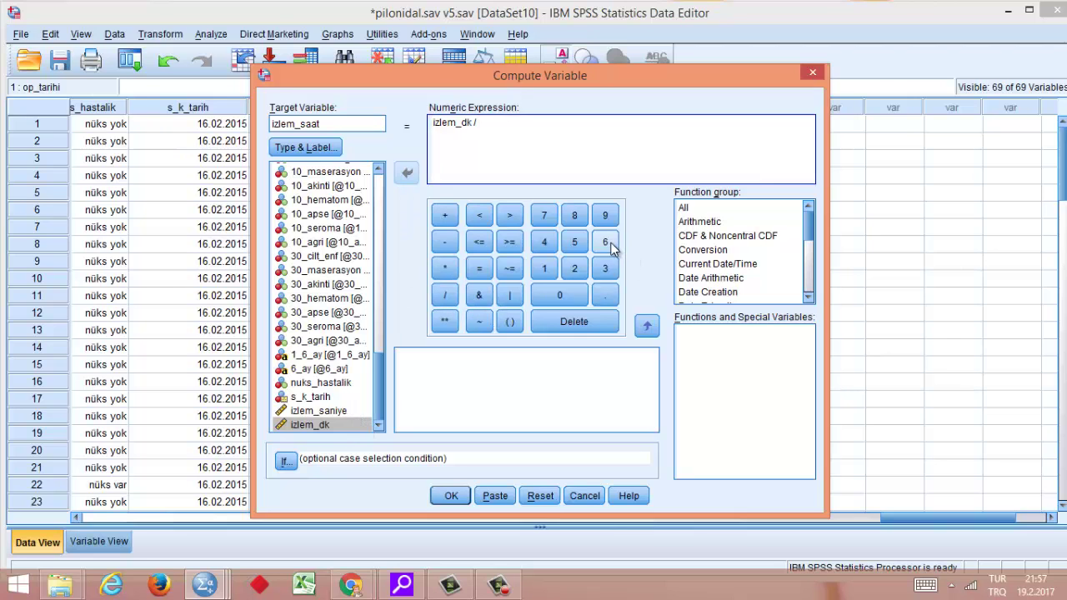
left_click(605, 241)
left_click(554, 298)
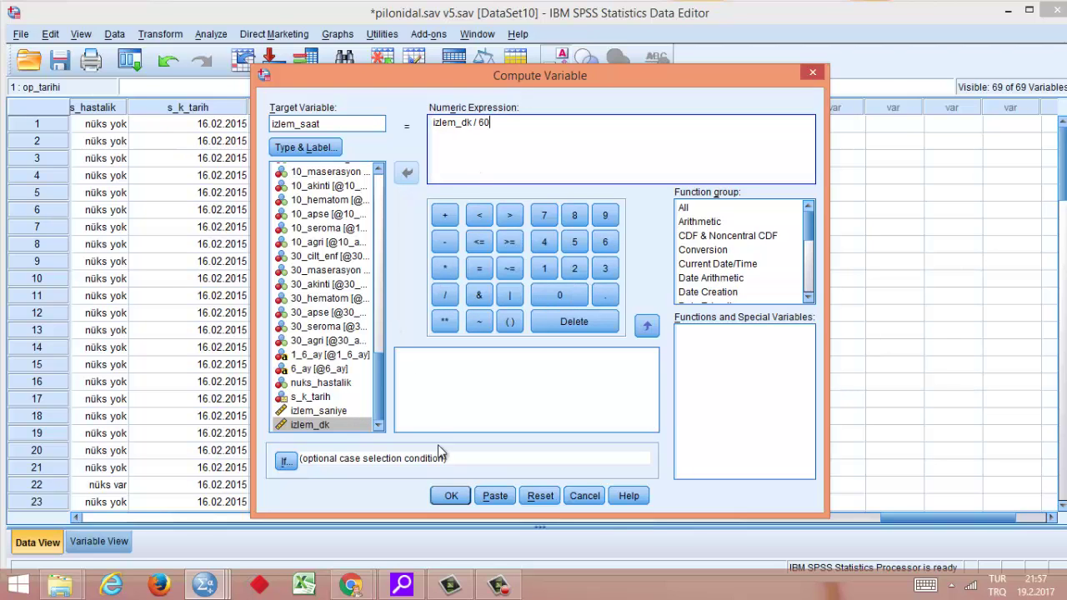
left_click(451, 495)
scroll(684, 279, "down", 5)
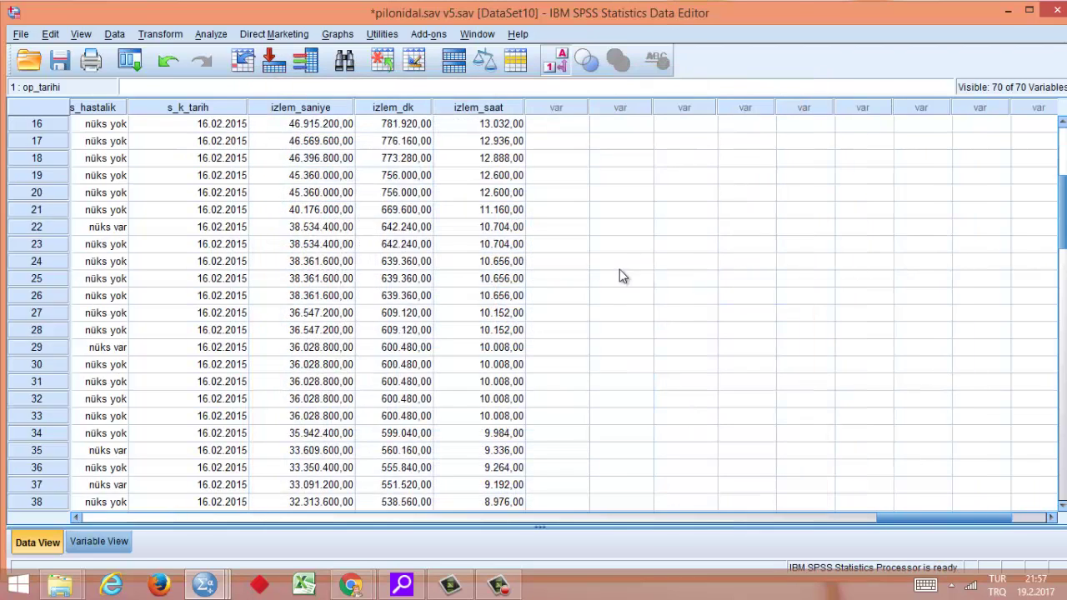
- Examine the value labels defined for the nüks variable and leave them as they are
scroll(619, 270, "up", 5)
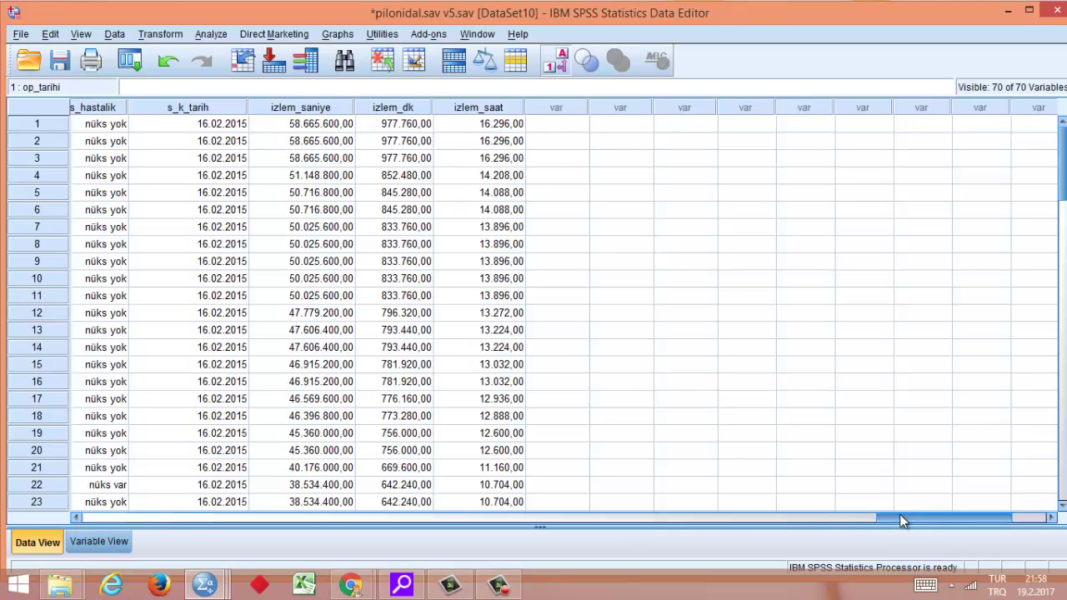
left_click_drag(901, 518, 167, 499)
scroll(167, 499, "right", 15)
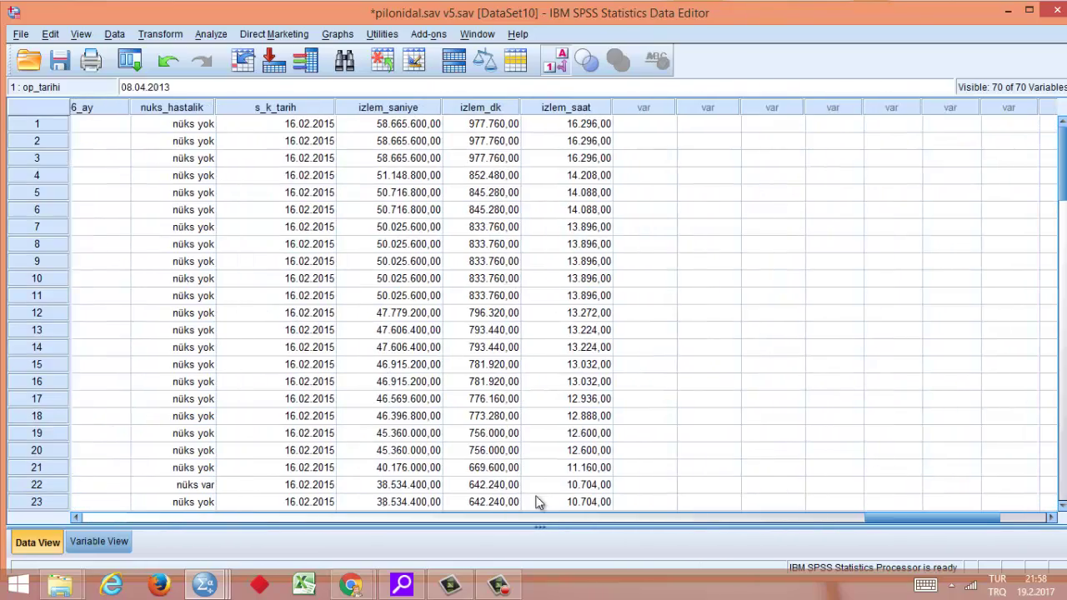
left_click(104, 541)
scroll(147, 345, "up", 8)
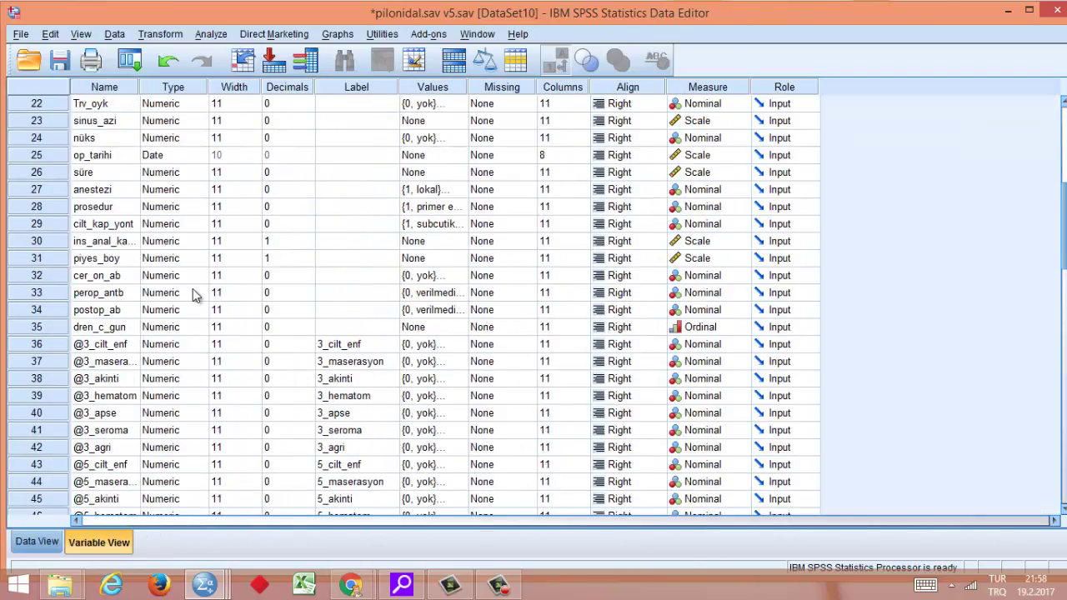
left_click(112, 139)
double_click(461, 139)
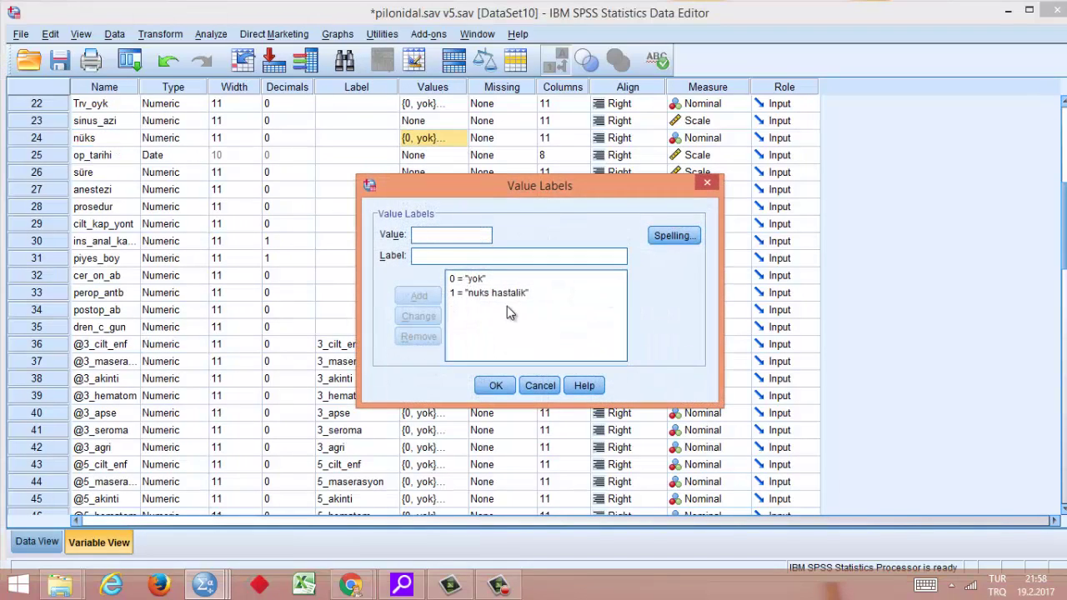
left_click(708, 182)
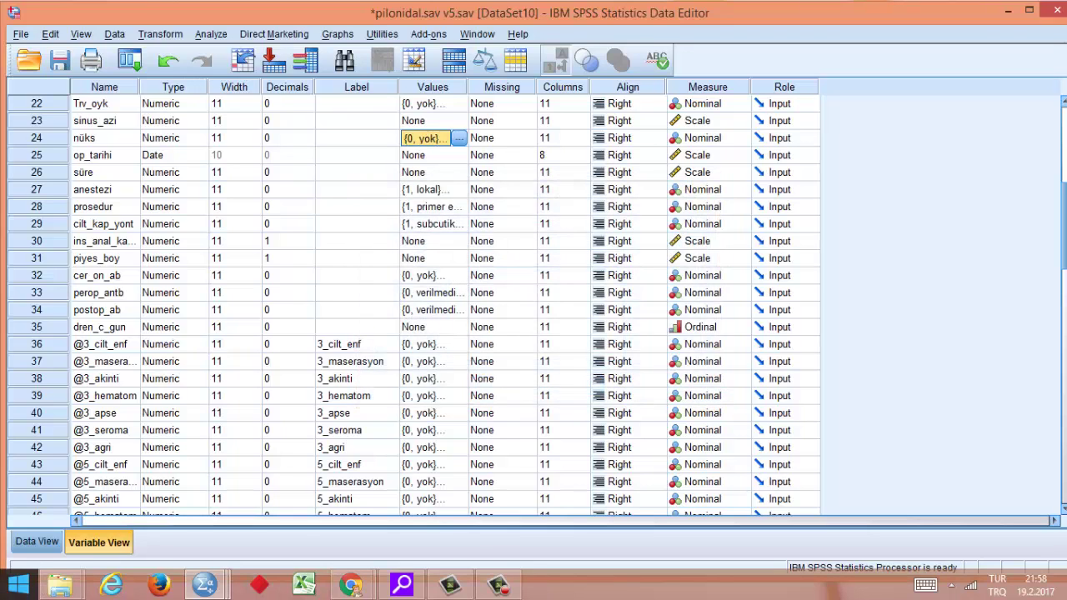
- Return to the case data and review the izlem_saat values down to the last case
left_click(36, 542)
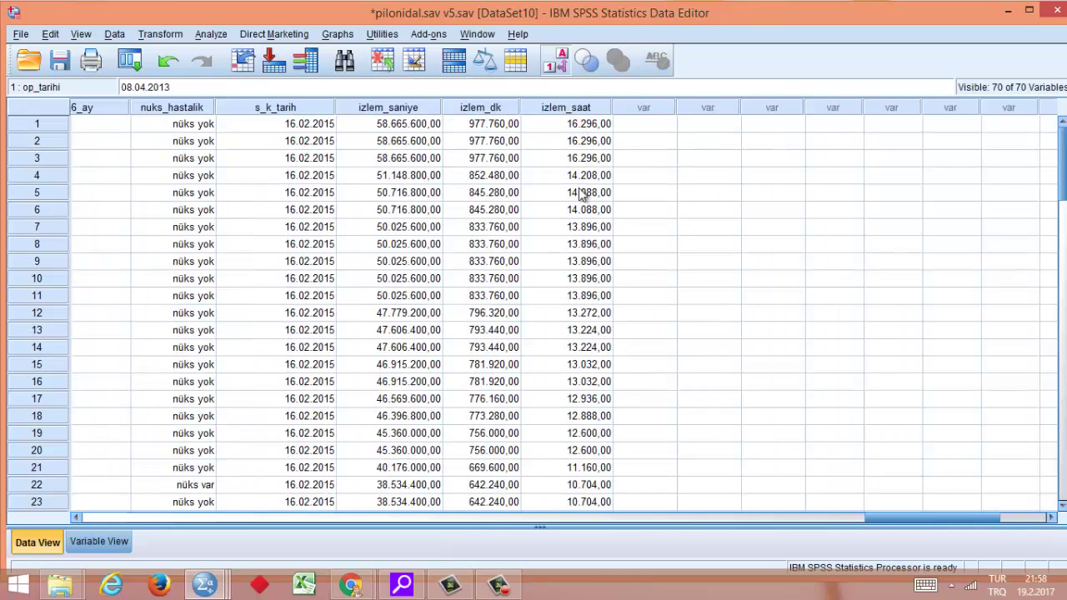
scroll(583, 200, "down", 3)
scroll(587, 221, "down", 16)
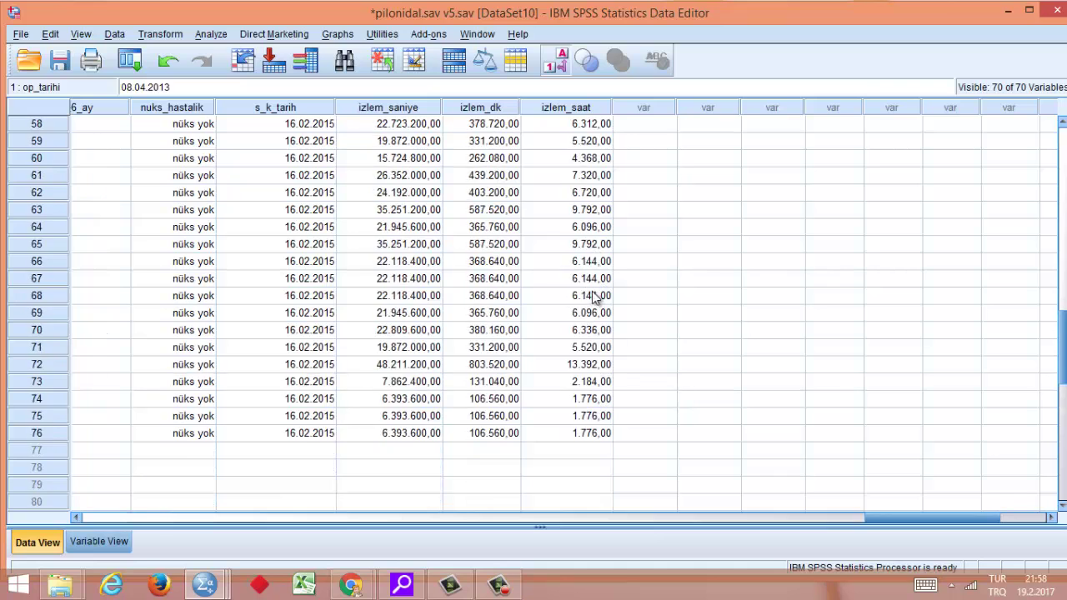
scroll(593, 225, "up", 13)
scroll(585, 133, "up", 6)
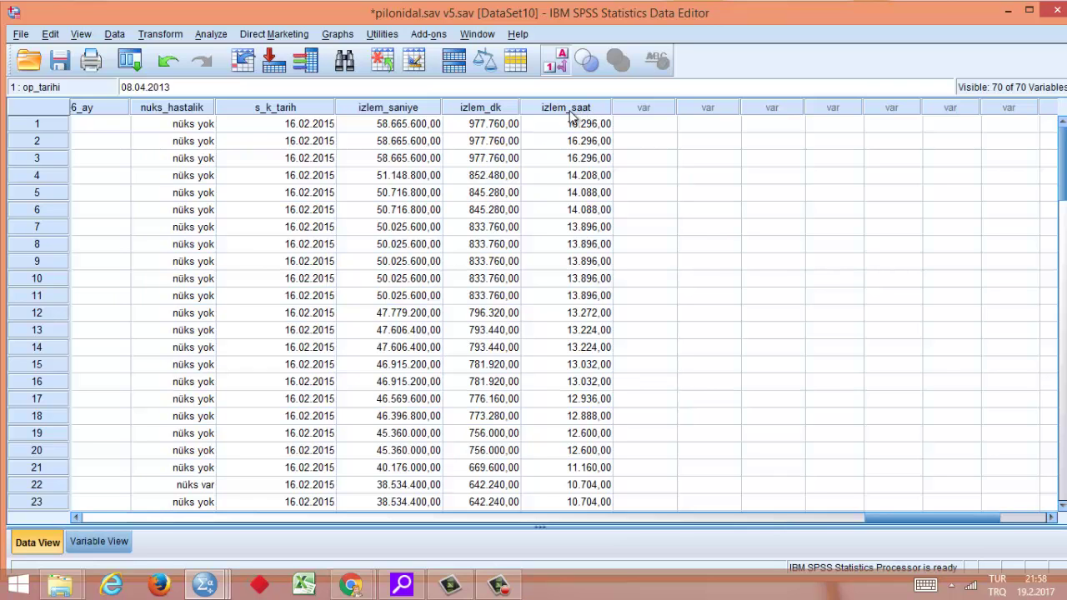
- Set up another computed variable with the target name izlem_gun and clear the izlem_dk expression
left_click(569, 108)
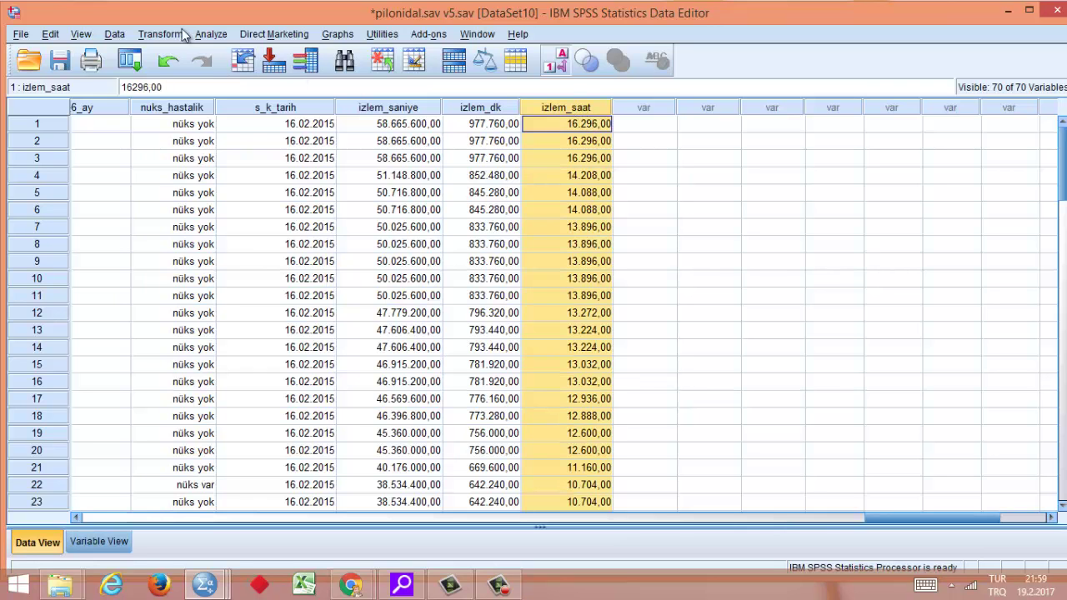
left_click(165, 37)
left_click(183, 54)
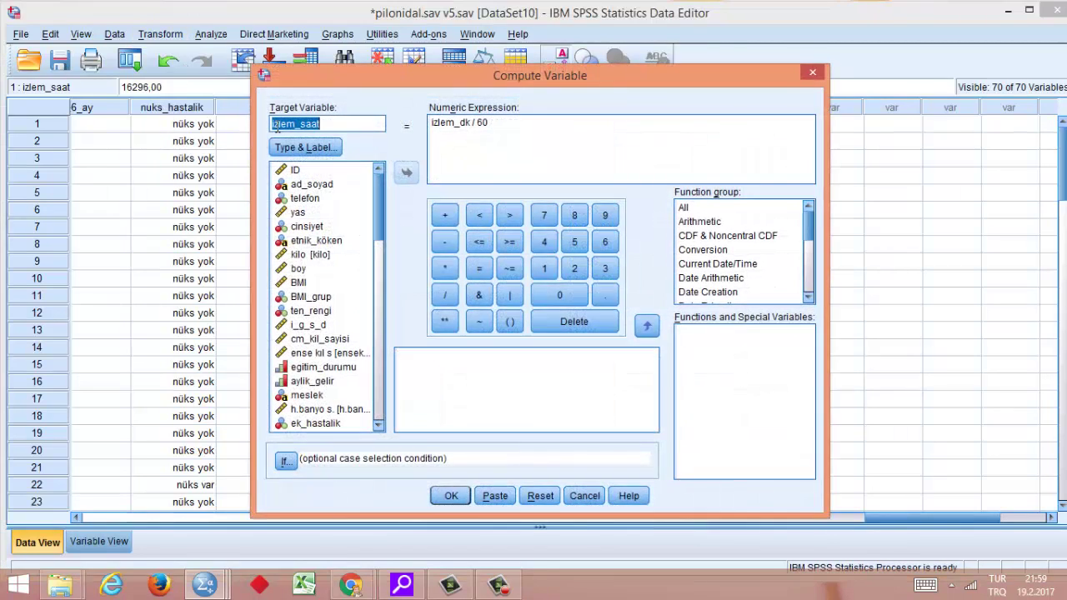
left_click(341, 124)
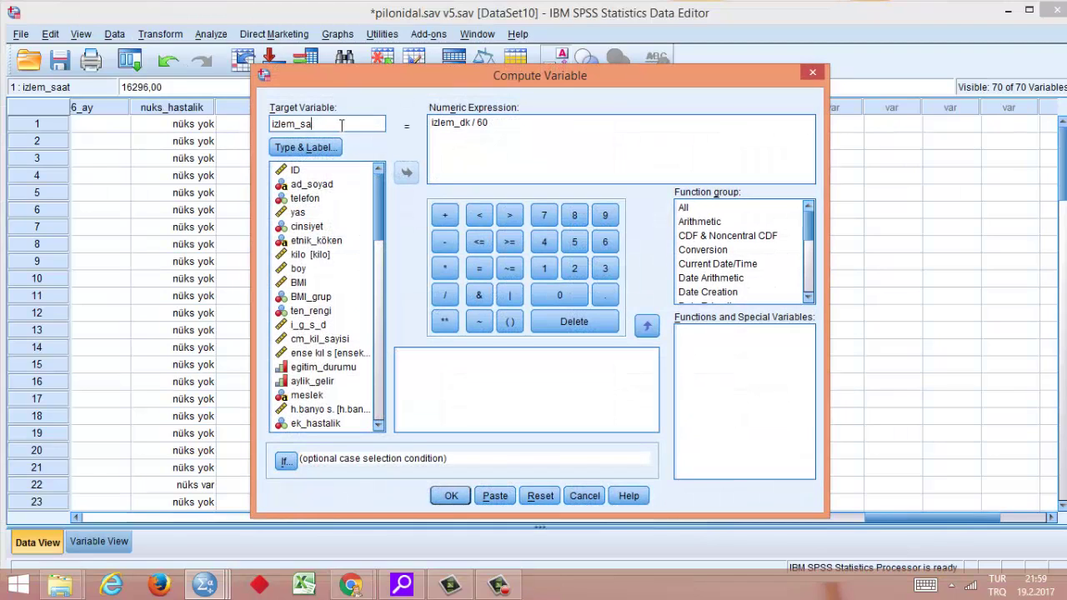
type("gun")
key("Tab")
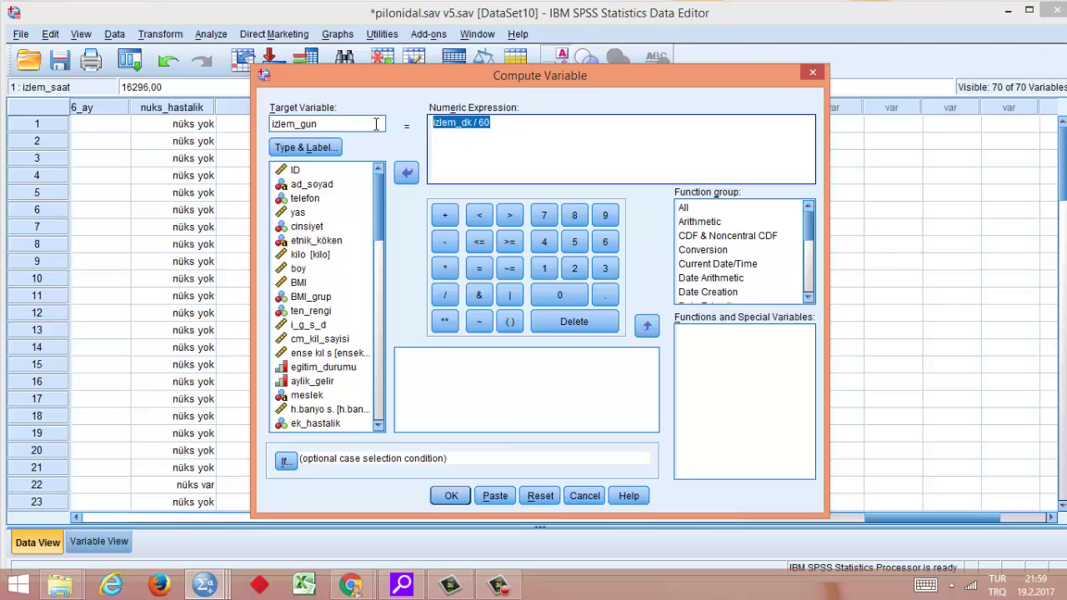
key("Delete")
- Compute izlem_gun with the numeric expression izlem_saat / 24
left_click_drag(382, 203, 340, 411)
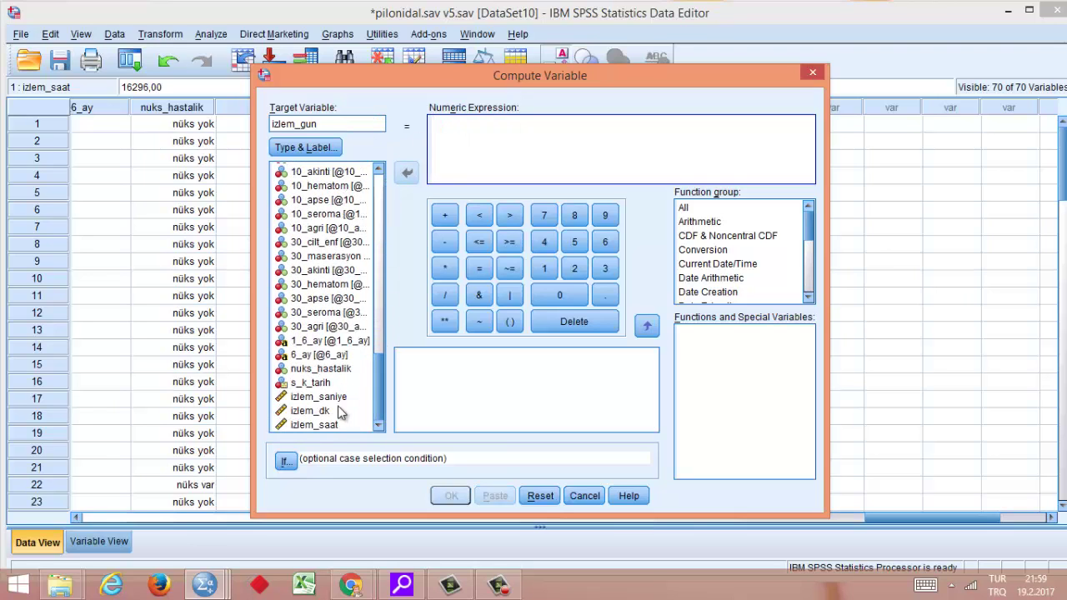
left_click(317, 424)
left_click(407, 173)
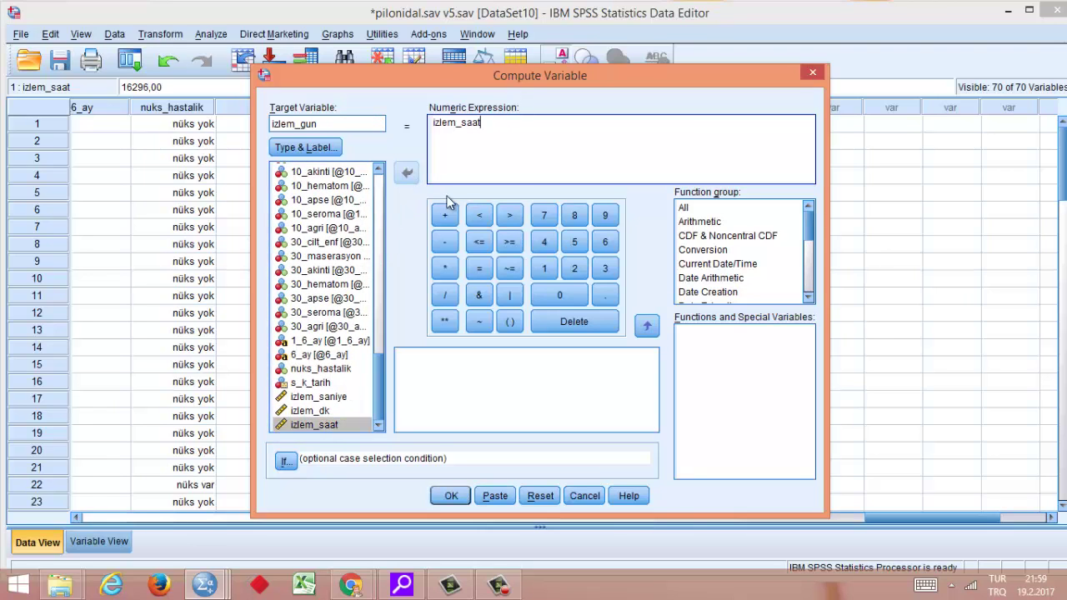
left_click(575, 267)
left_click(480, 122)
left_click(444, 294)
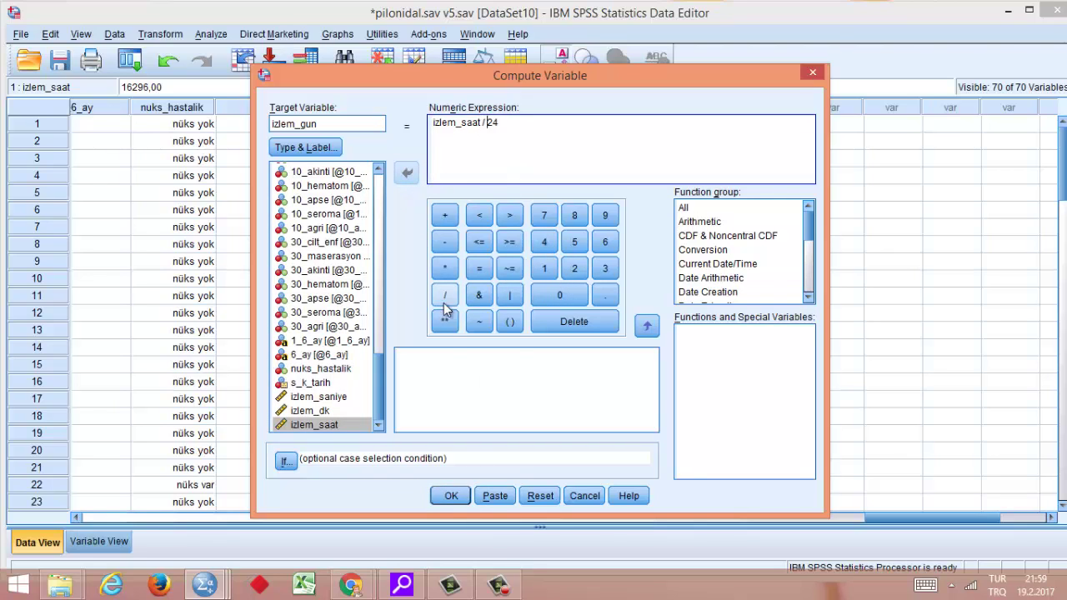
left_click(451, 496)
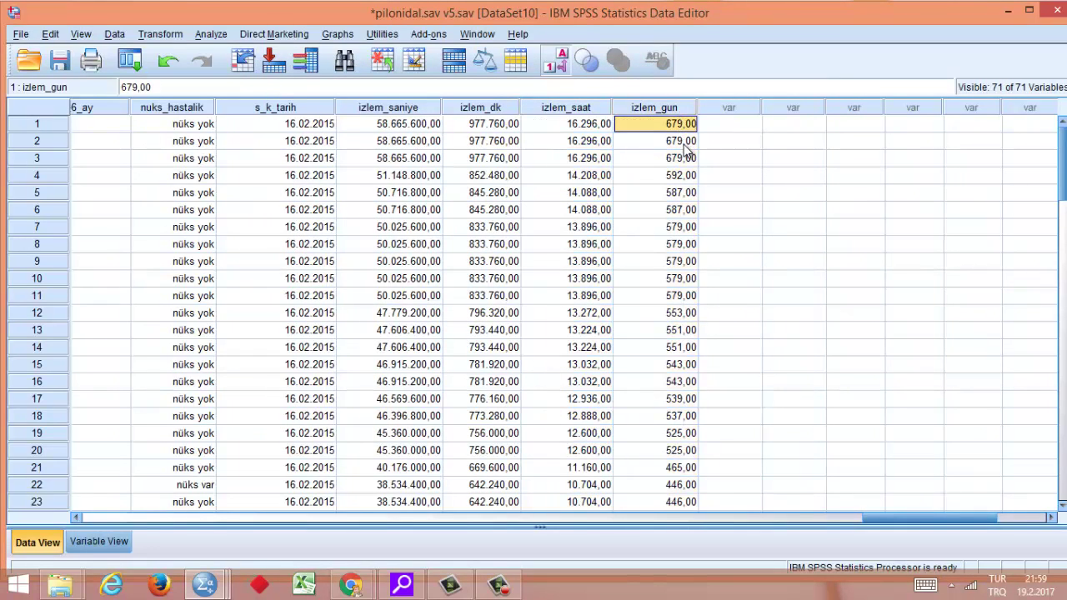
- Review the izlem_gun values from the first case to the last, and compare them with the other follow-up columns
left_click(685, 141)
scroll(686, 196, "down", 19)
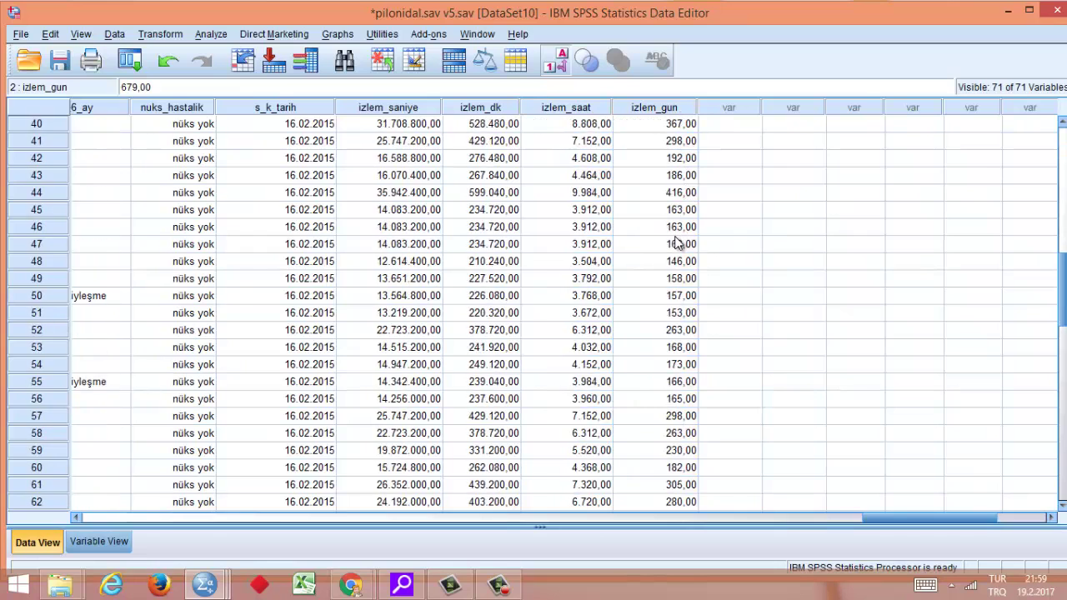
scroll(677, 249, "down", 5)
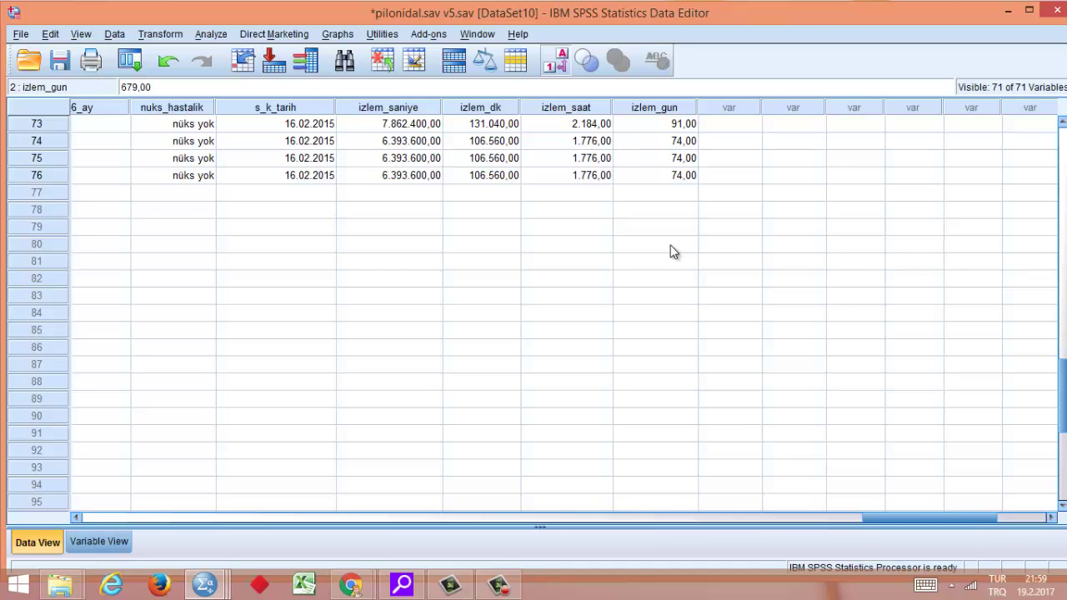
scroll(691, 232, "up", 1)
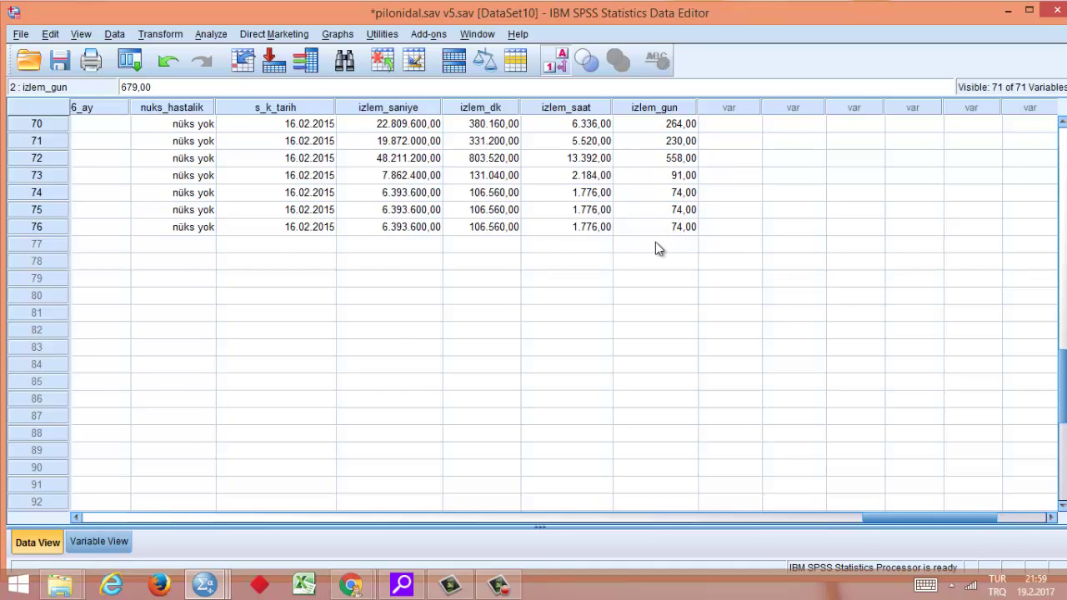
scroll(658, 243, "up", 5)
scroll(669, 212, "up", 18)
left_click_drag(667, 123, 667, 141)
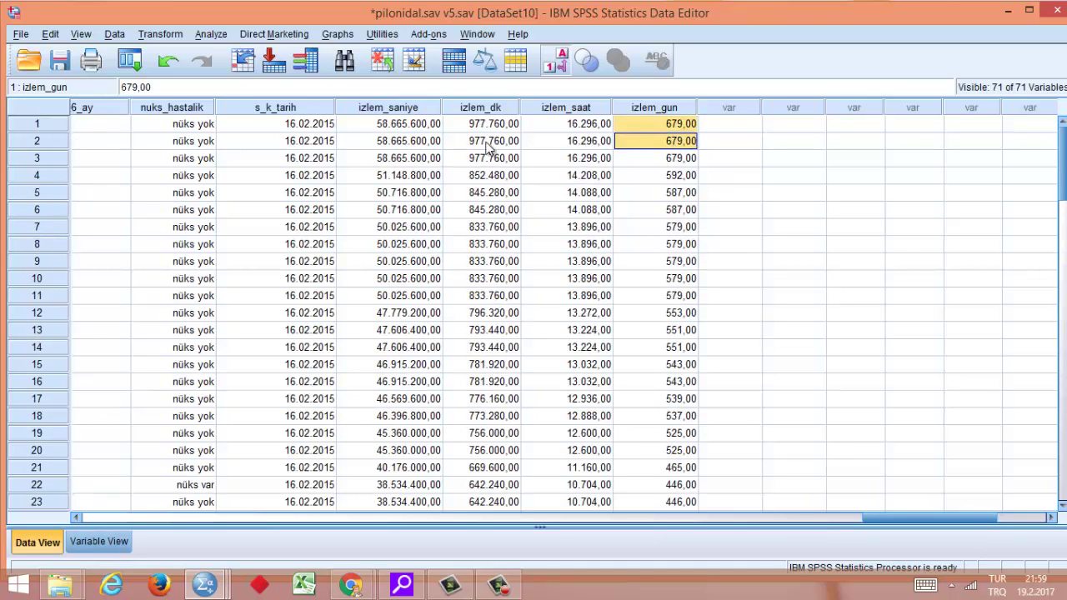
scroll(630, 190, "down", 4)
scroll(665, 117, "up", 4)
left_click(665, 108)
left_click(665, 145)
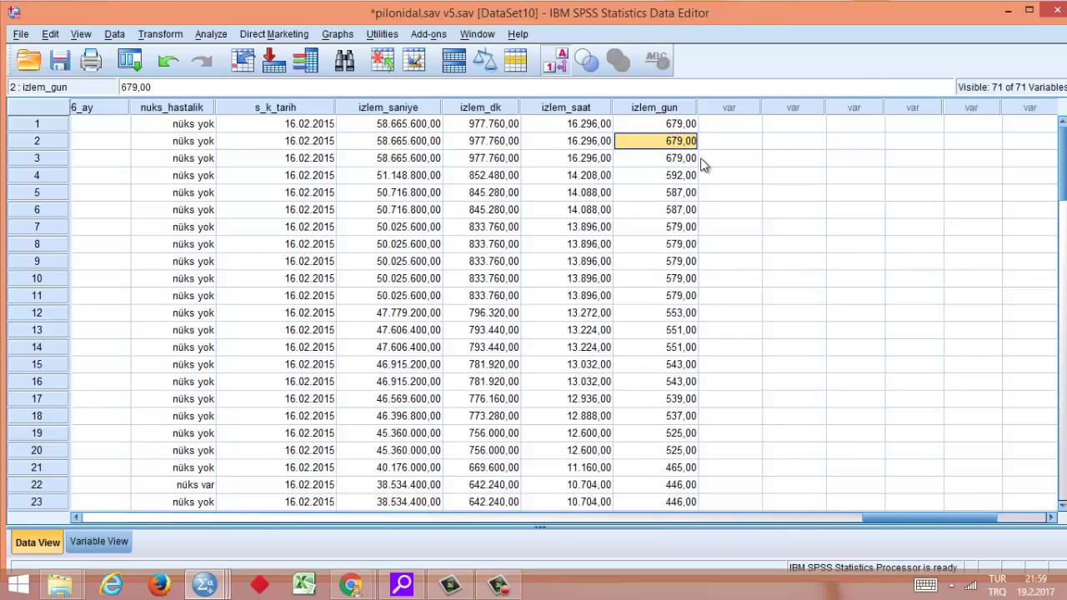
- Set up a further computed variable with the target name izlem_yıl and clear the izlem_saat expression
left_click(679, 110)
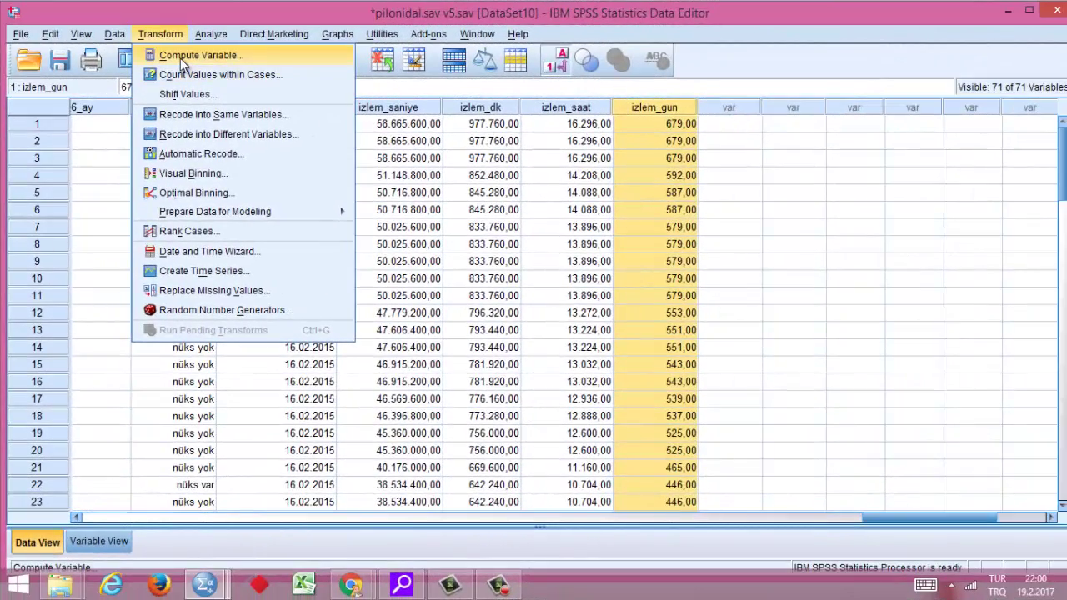
left_click(180, 58)
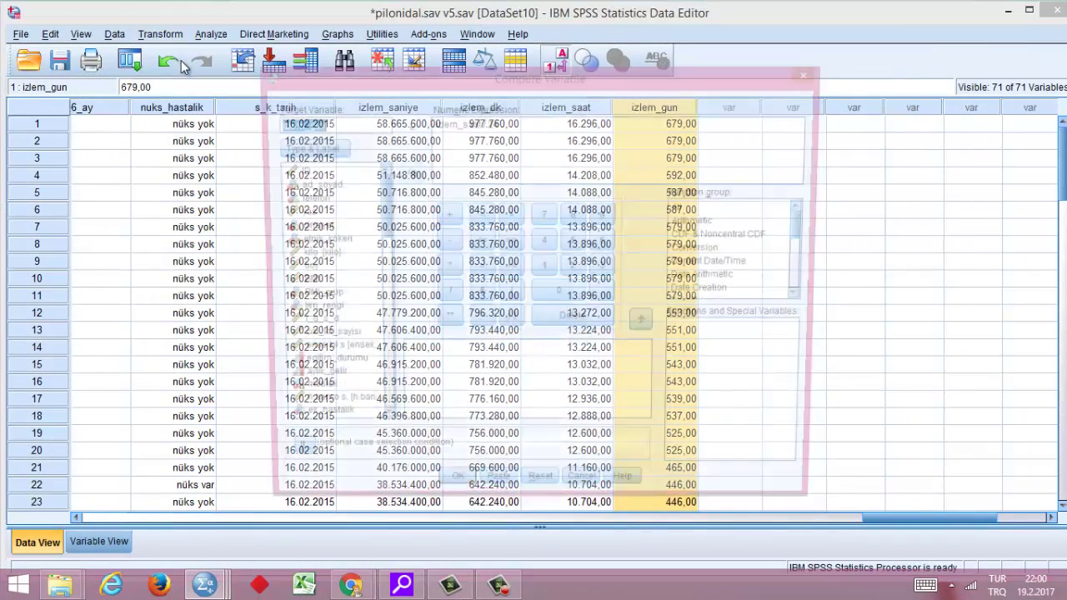
left_click(348, 124)
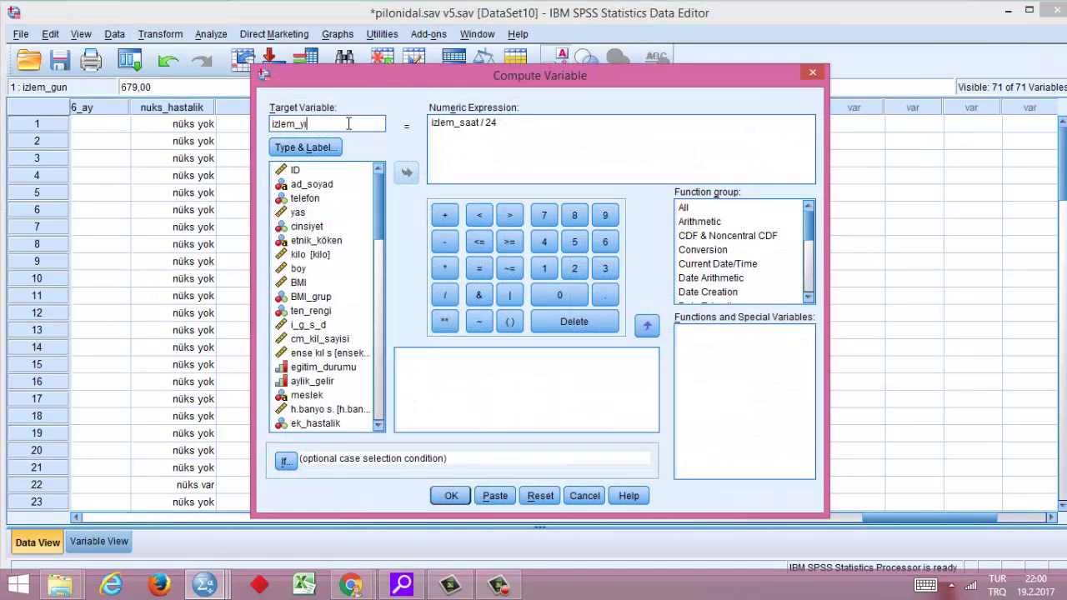
type("yıl")
left_click_drag(517, 131, 423, 130)
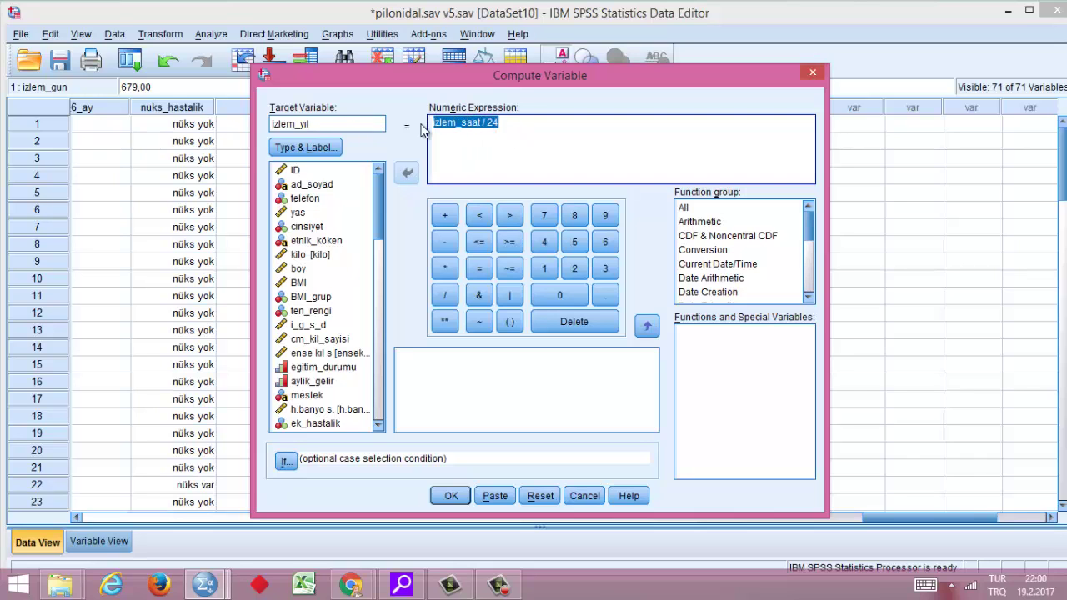
key("BackSpace")
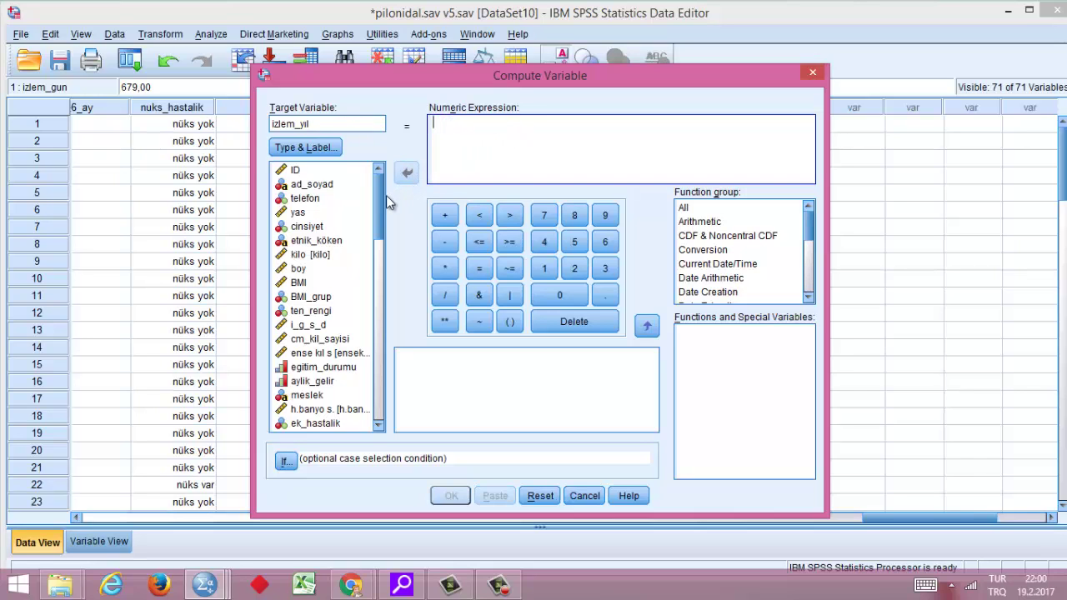
- Compute izlem_yıl with the numeric expression izlem_gun / 365.25
left_click_drag(381, 203, 380, 392)
left_click(332, 425)
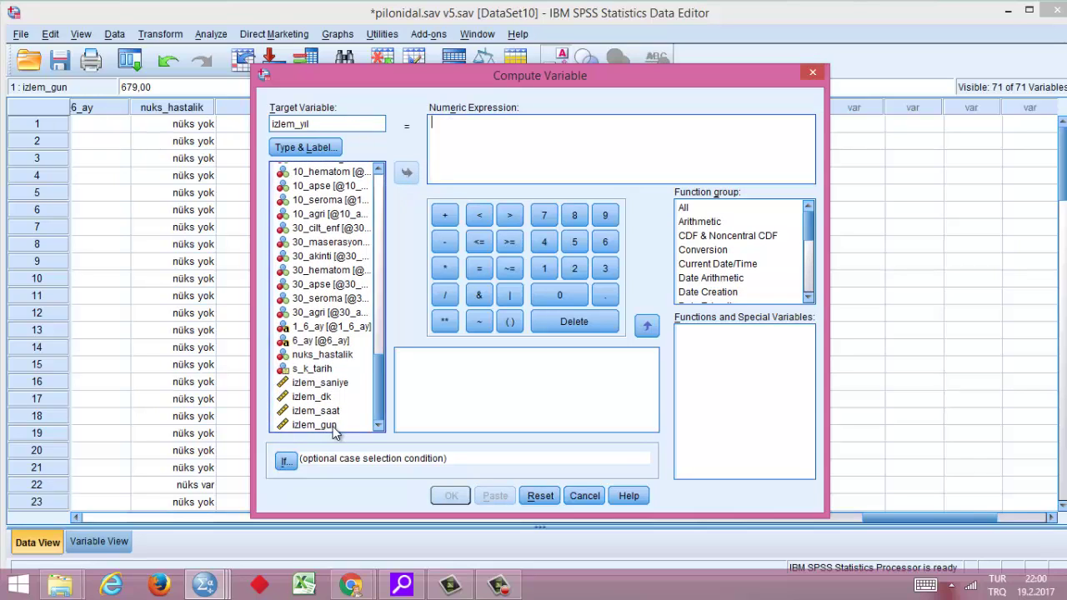
left_click(406, 172)
left_click(444, 295)
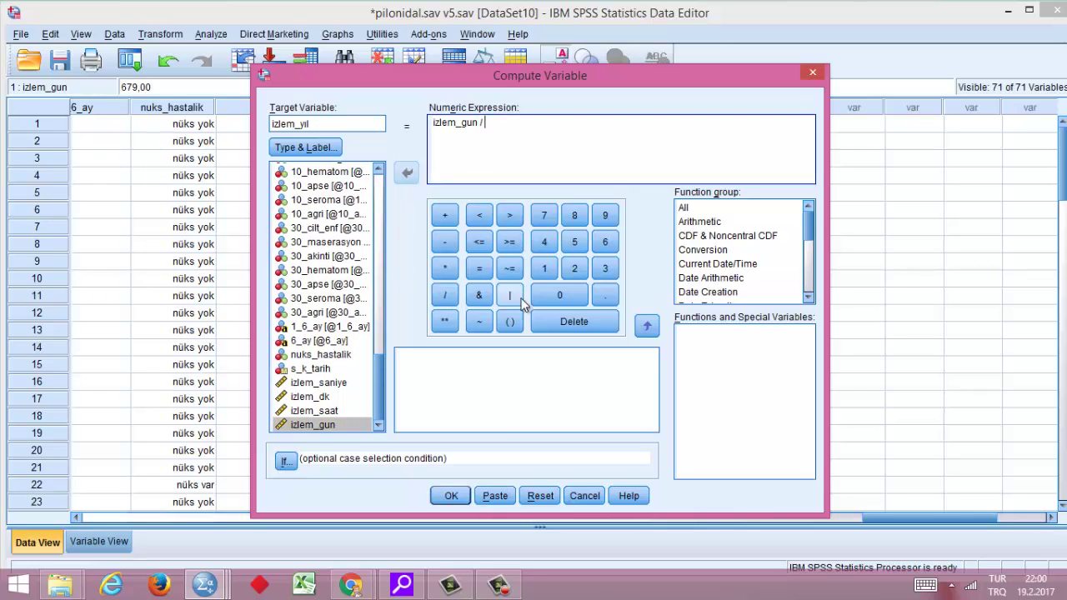
left_click(606, 268)
left_click(606, 241)
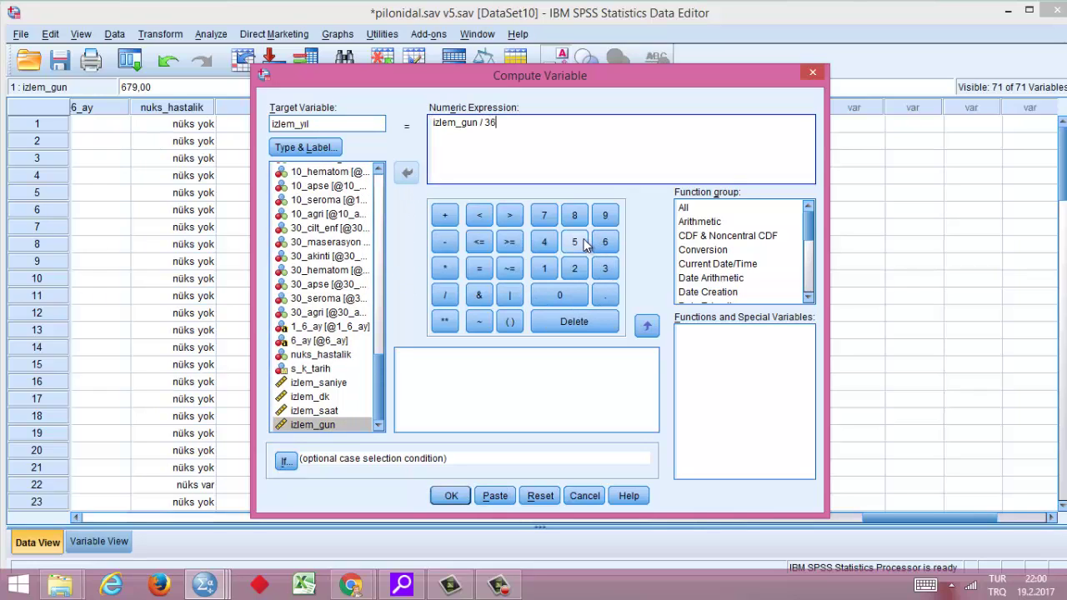
left_click(575, 242)
left_click(605, 294)
left_click(575, 269)
left_click(574, 242)
left_click(458, 499)
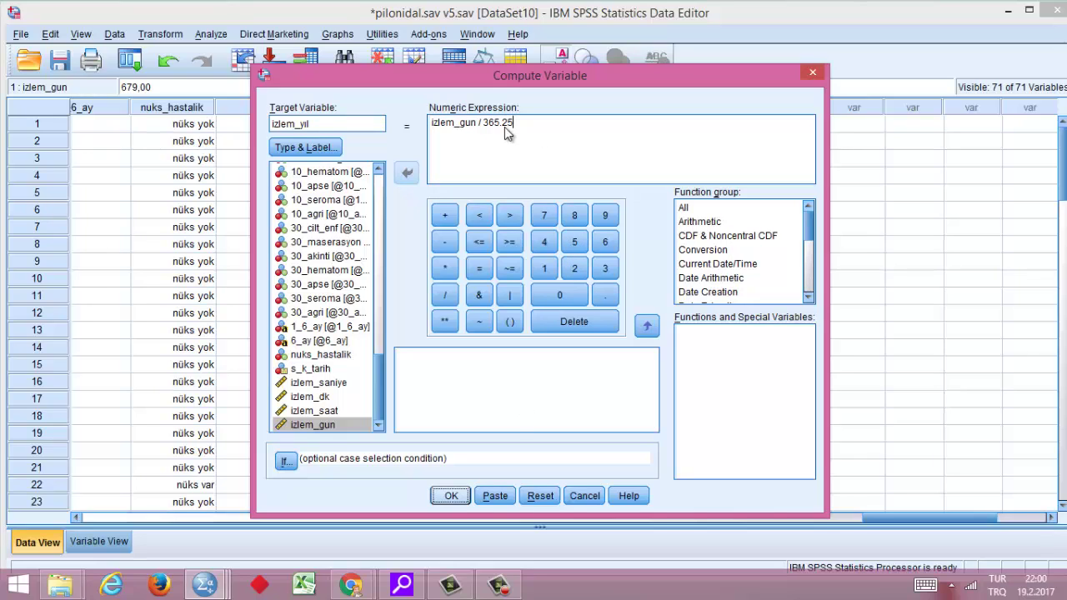
left_click(464, 497)
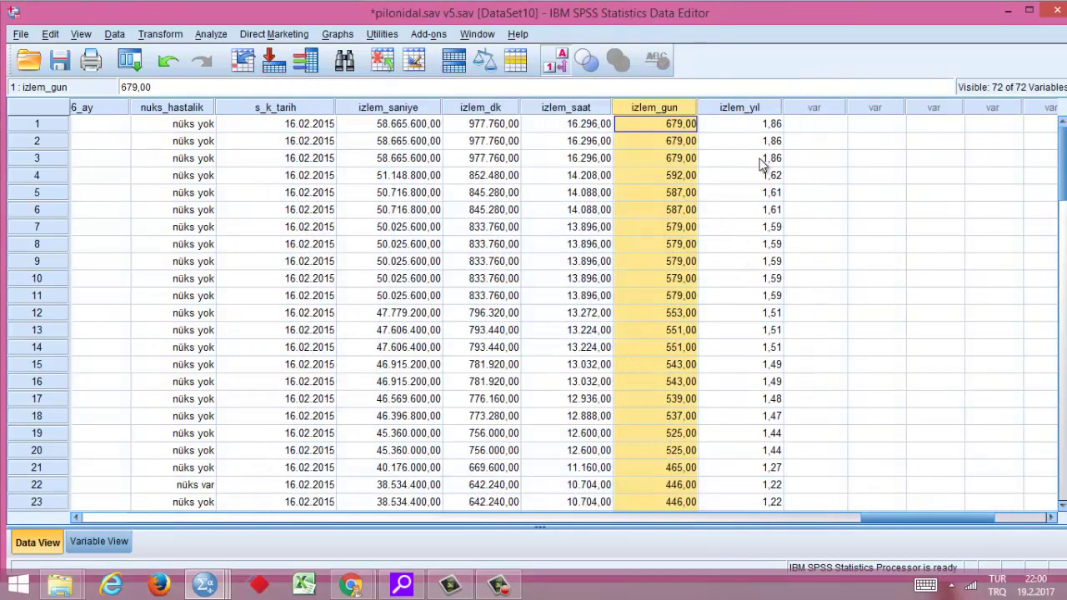
- Select the izlem_yıl column and review its values across the cases
left_click(764, 107)
scroll(759, 125, "down", 4)
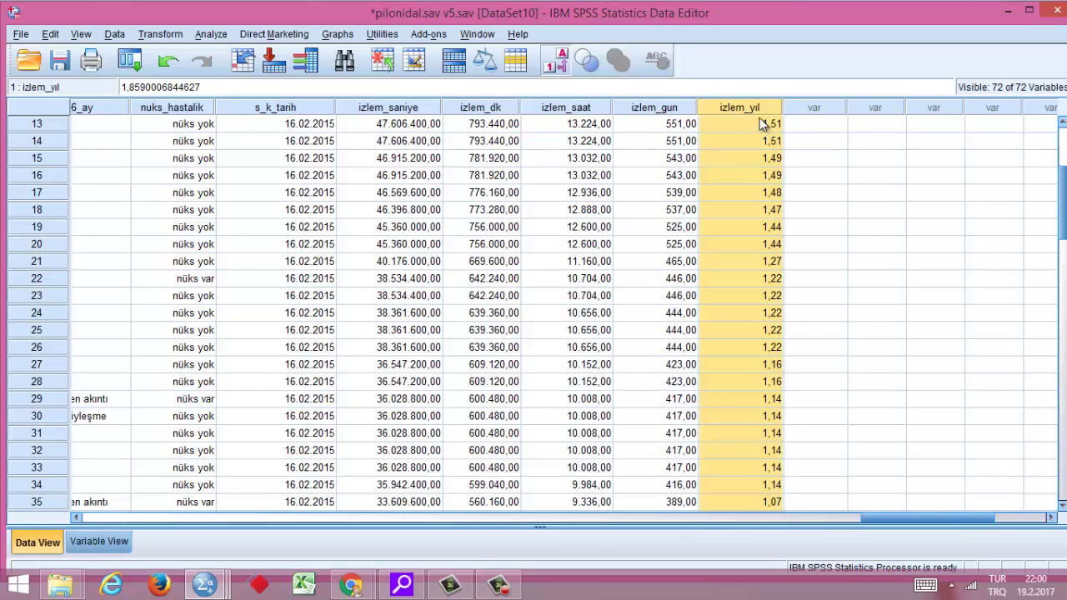
scroll(755, 109, "up", 4)
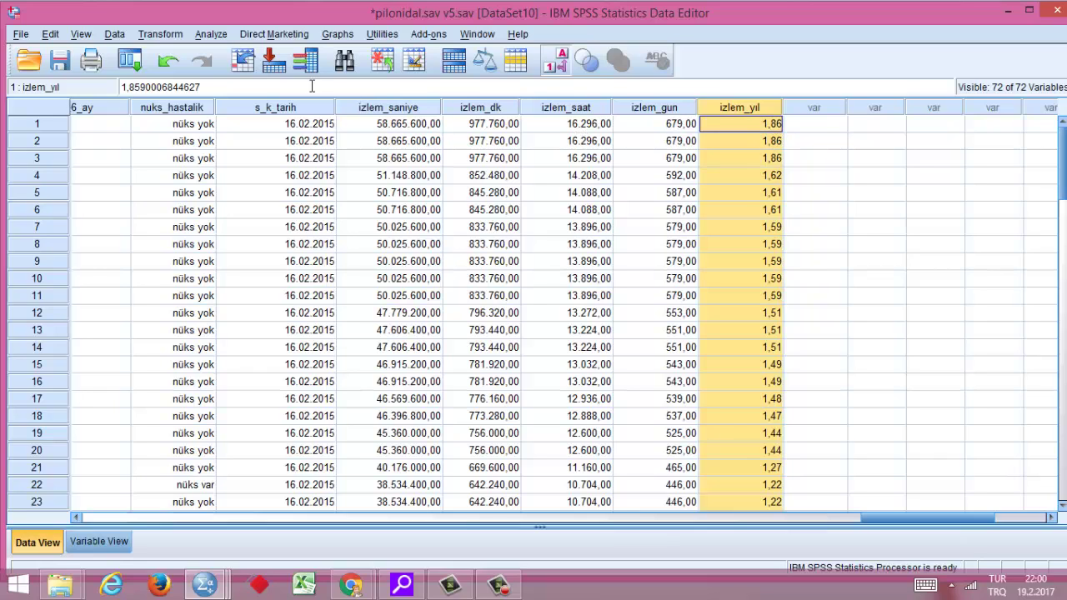
- Set up a new computed variable with the target name izlem_ay and clear the previous izlem_gun expression
left_click(211, 34)
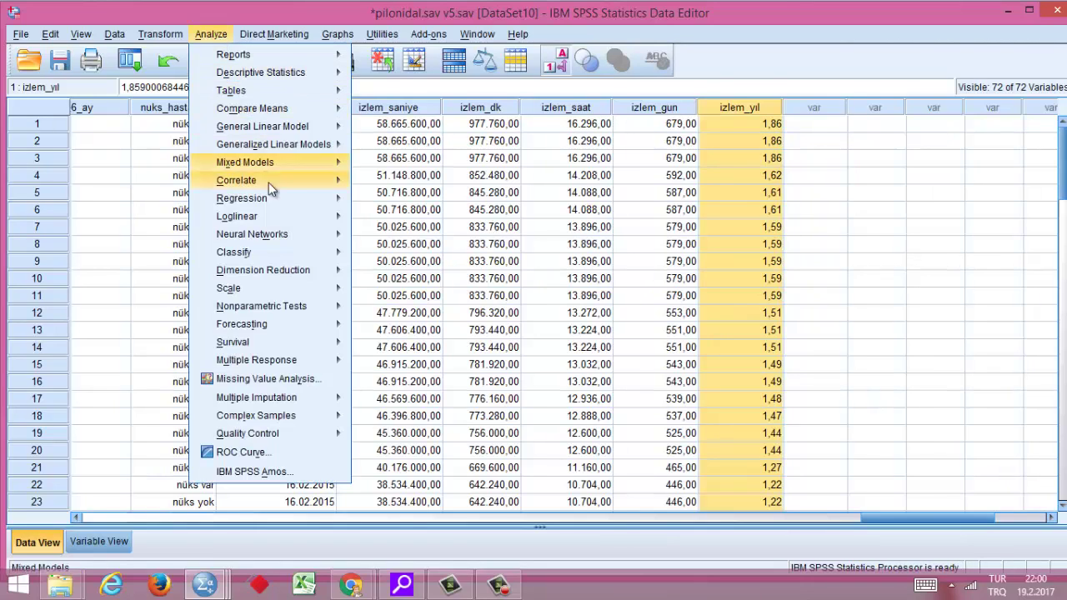
mouse_move(160, 34)
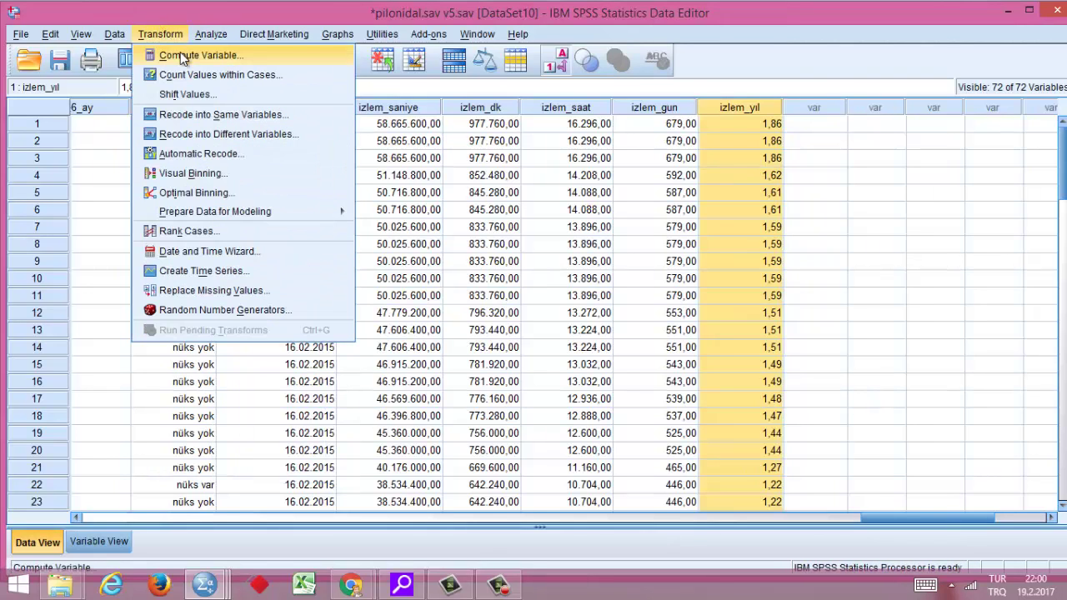
left_click(180, 51)
left_click(322, 125)
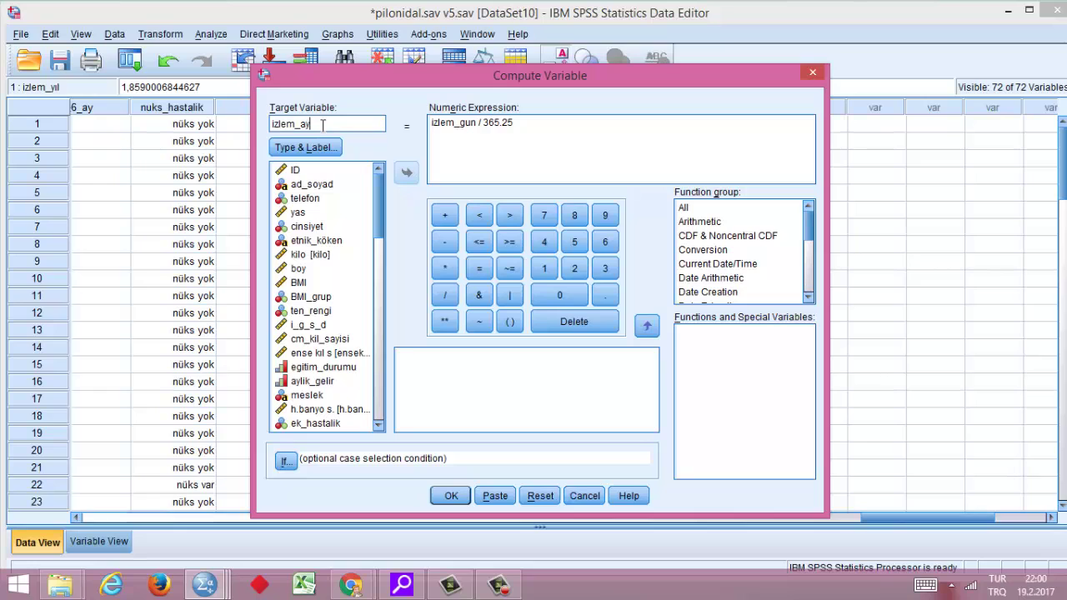
left_click_drag(529, 122, 383, 127)
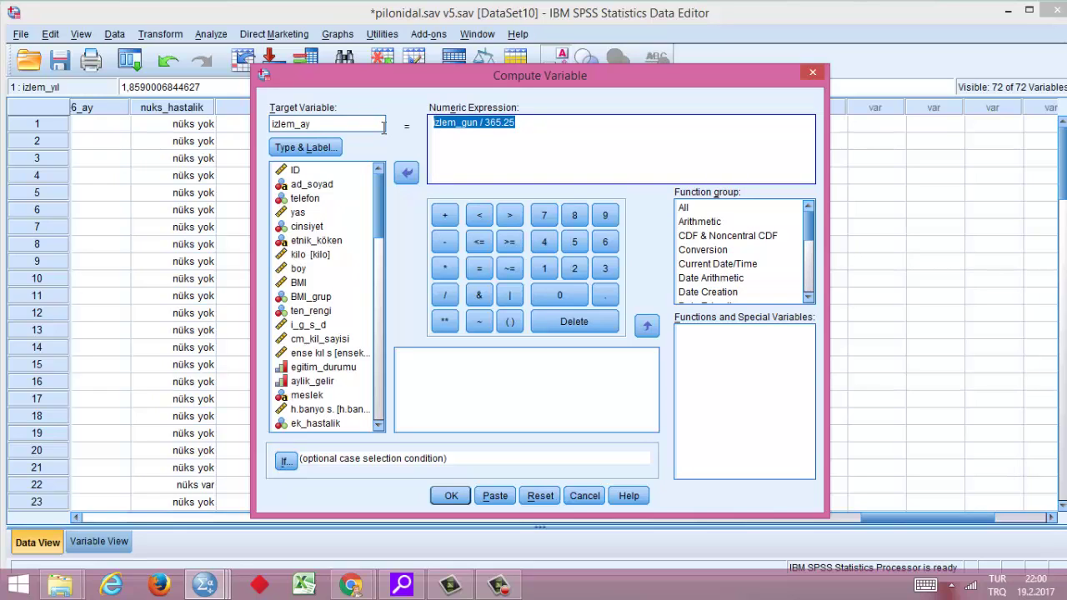
key("Delete")
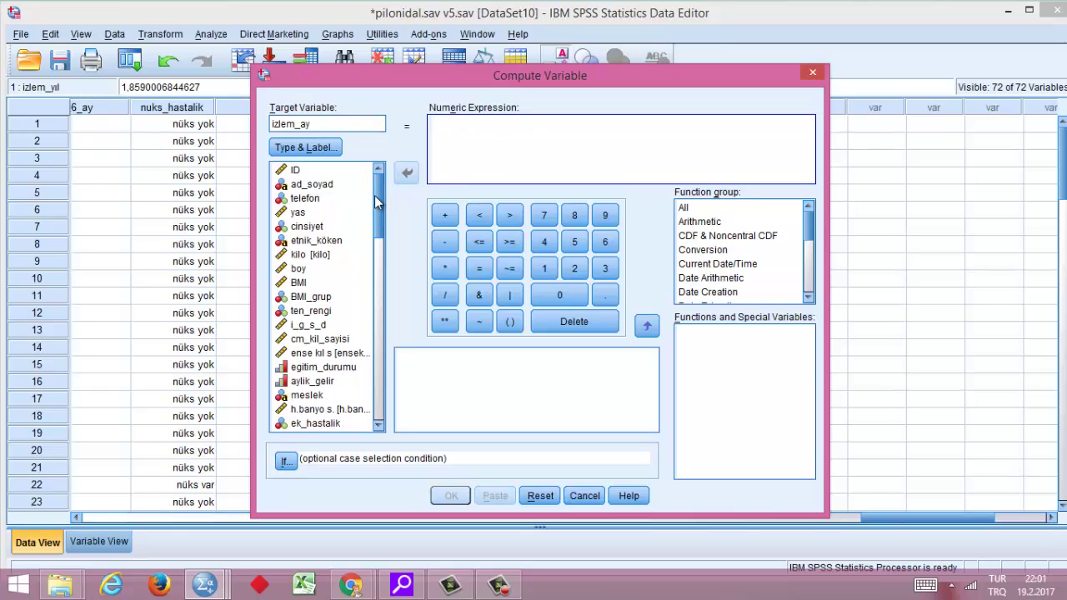
- Compute izlem_ay with the numeric expression izlem_yıl * 12
left_click_drag(377, 195, 376, 445)
left_click(333, 425)
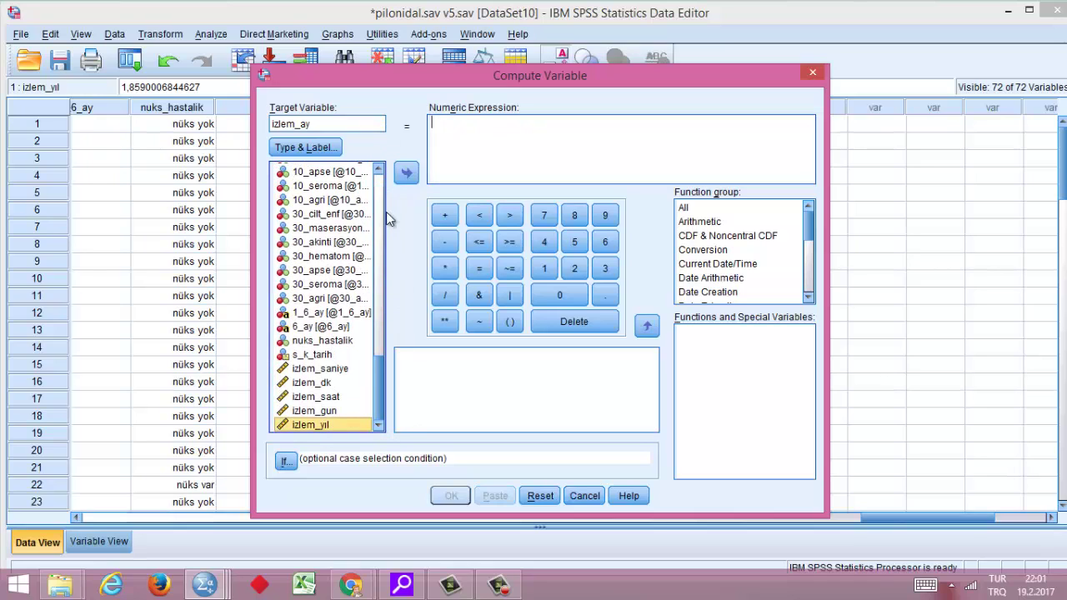
left_click(407, 172)
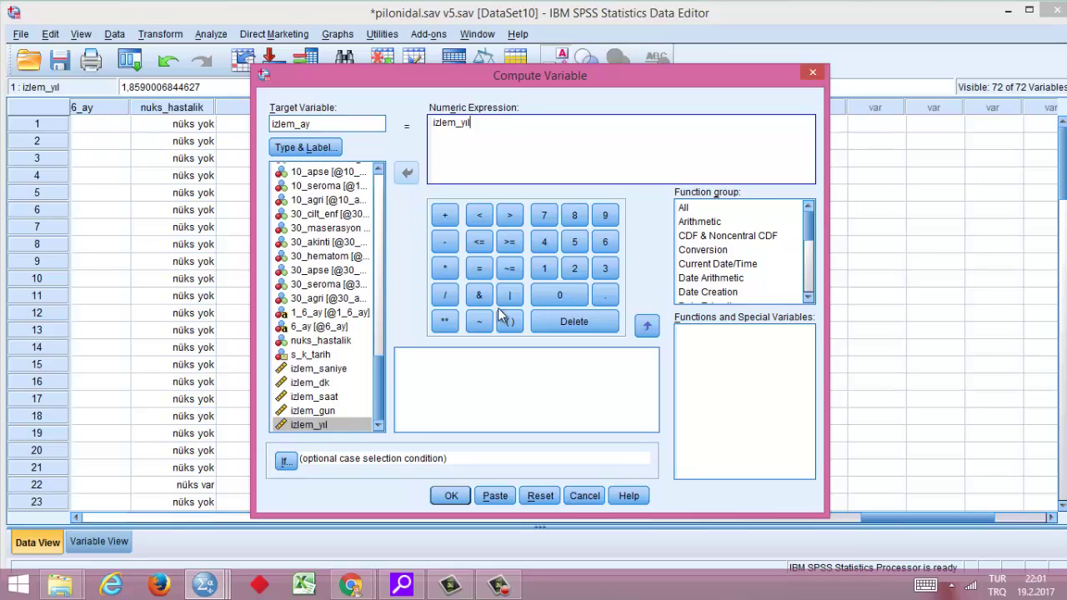
left_click(445, 268)
left_click(546, 268)
left_click(575, 268)
left_click(450, 495)
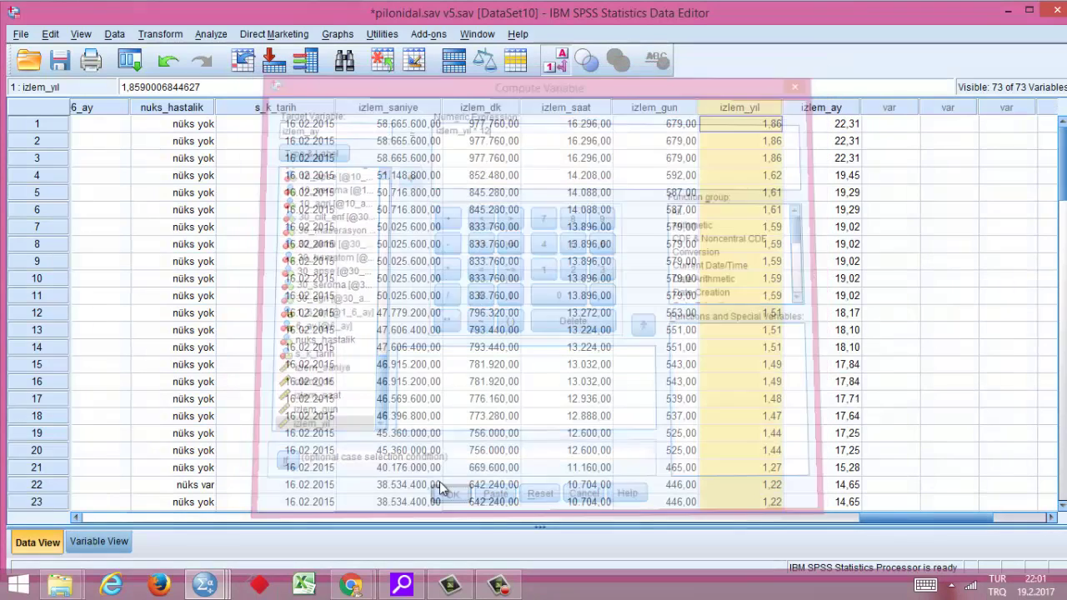
- Review the izlem_ay values across the cases and compare them with the izlem_saniye, izlem_dk, izlem_saat and izlem_gun columns
scroll(838, 146, "down", 3)
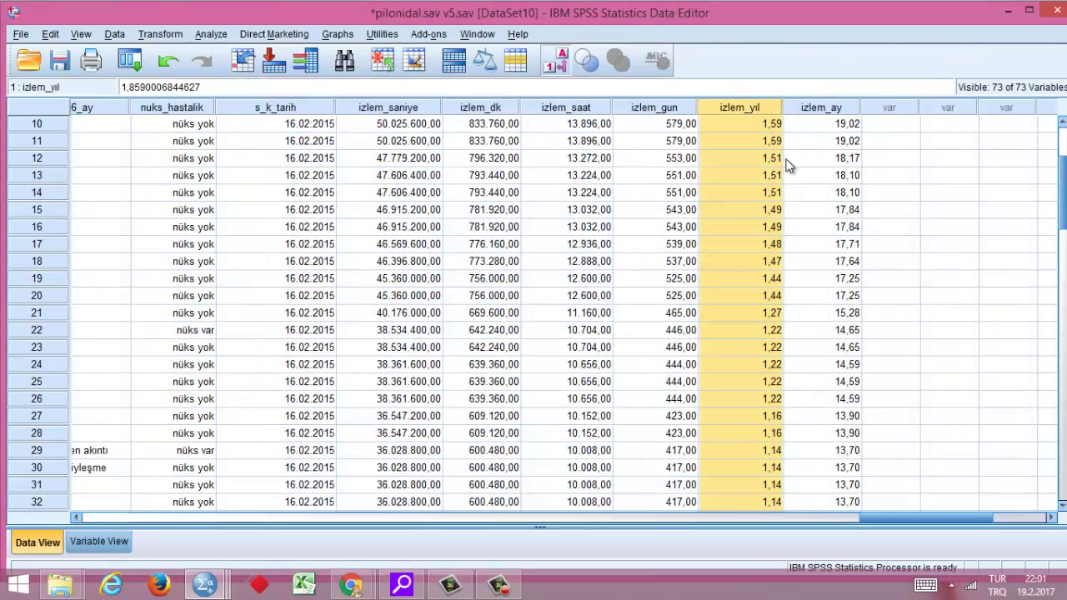
scroll(799, 174, "down", 2)
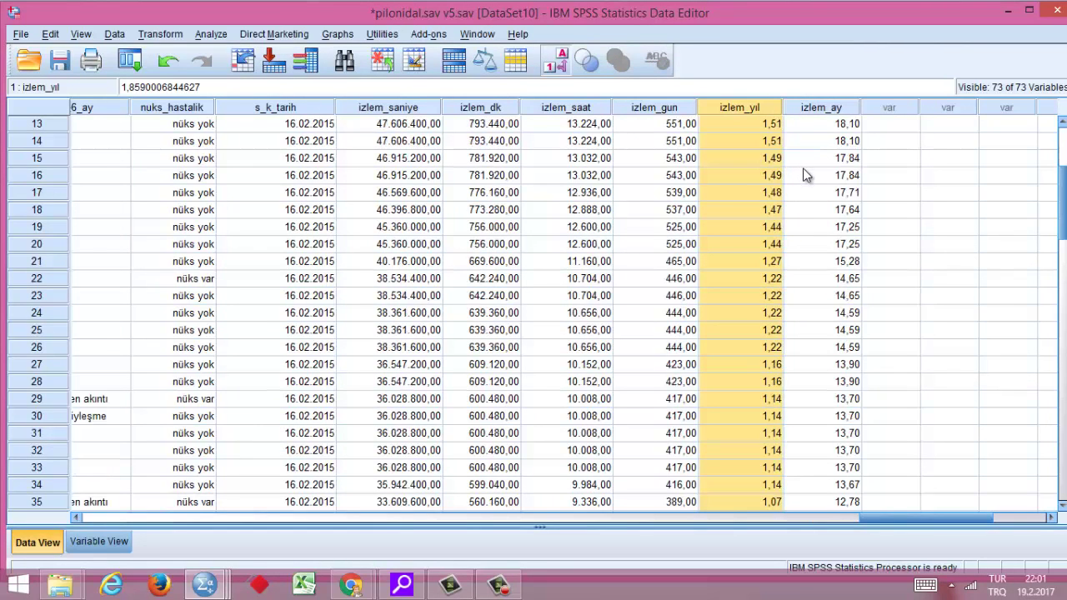
left_click(835, 106)
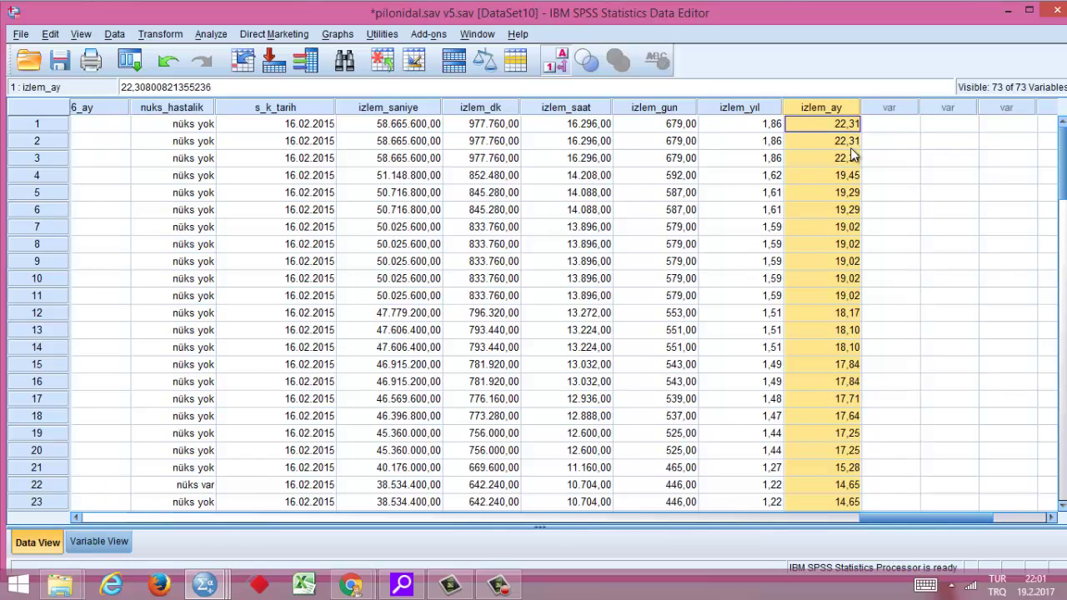
left_click(663, 107, "ctrl")
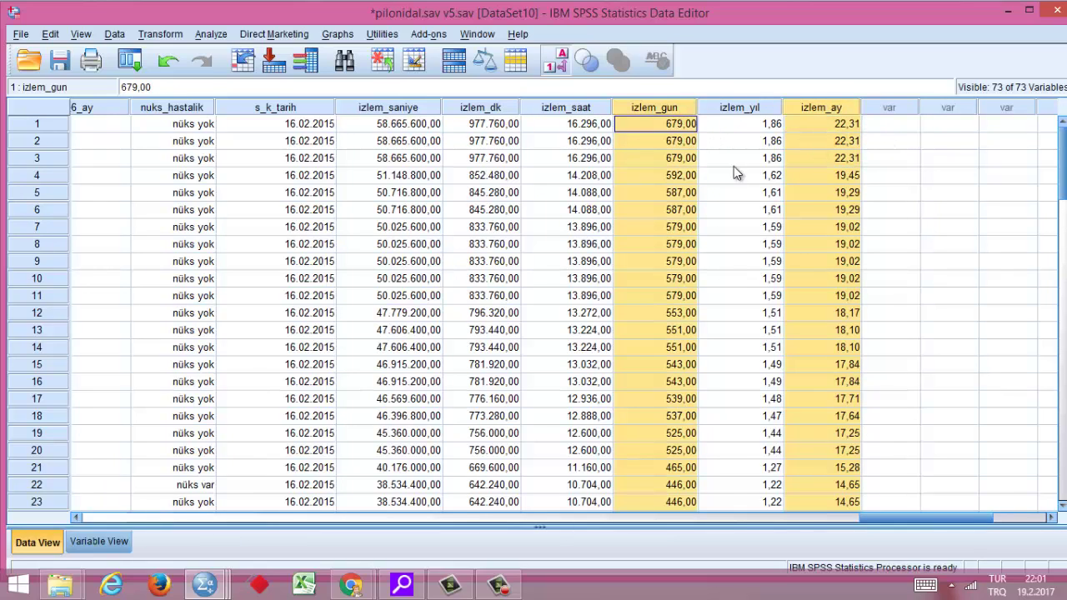
left_click(400, 105)
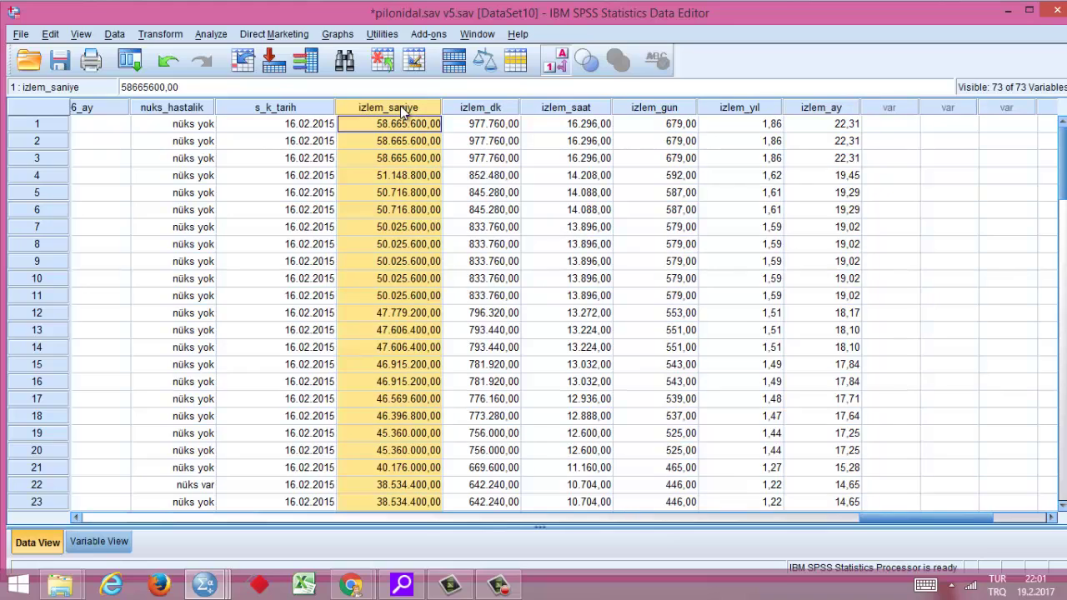
left_click(476, 109)
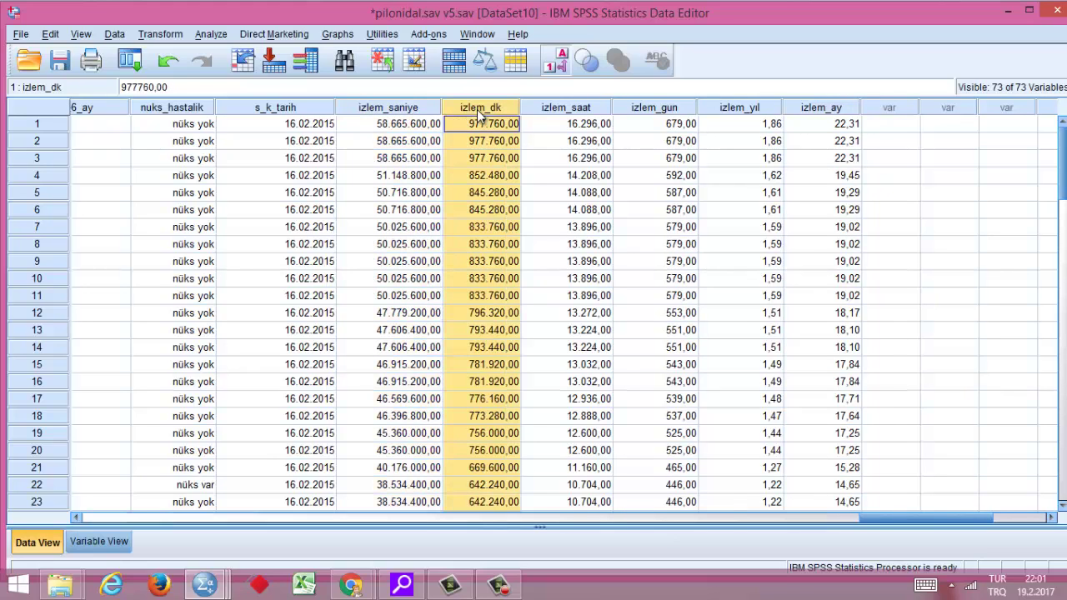
left_click(555, 109)
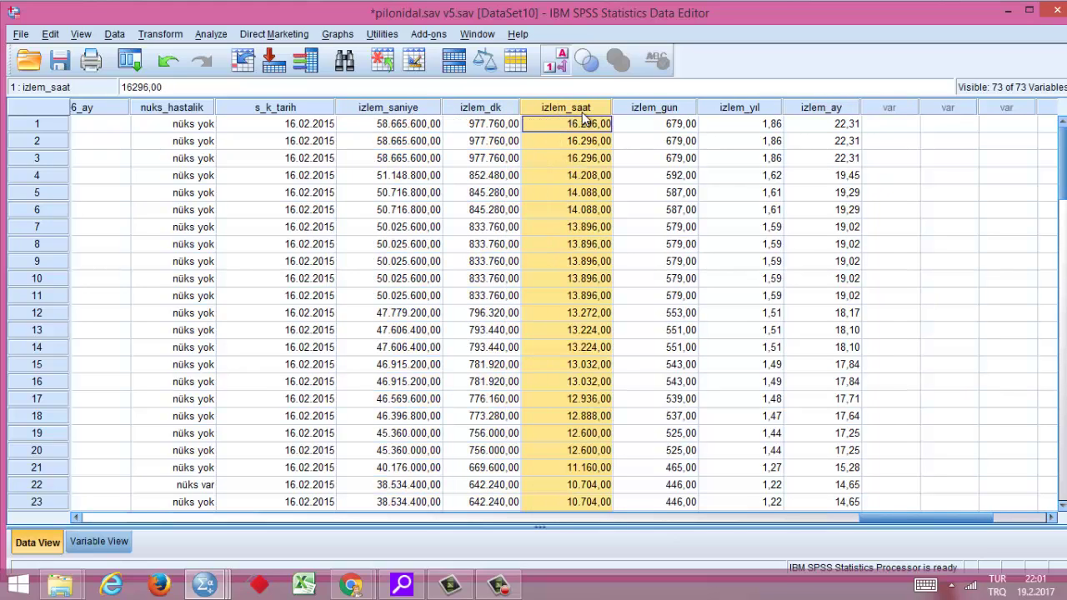
left_click(650, 111)
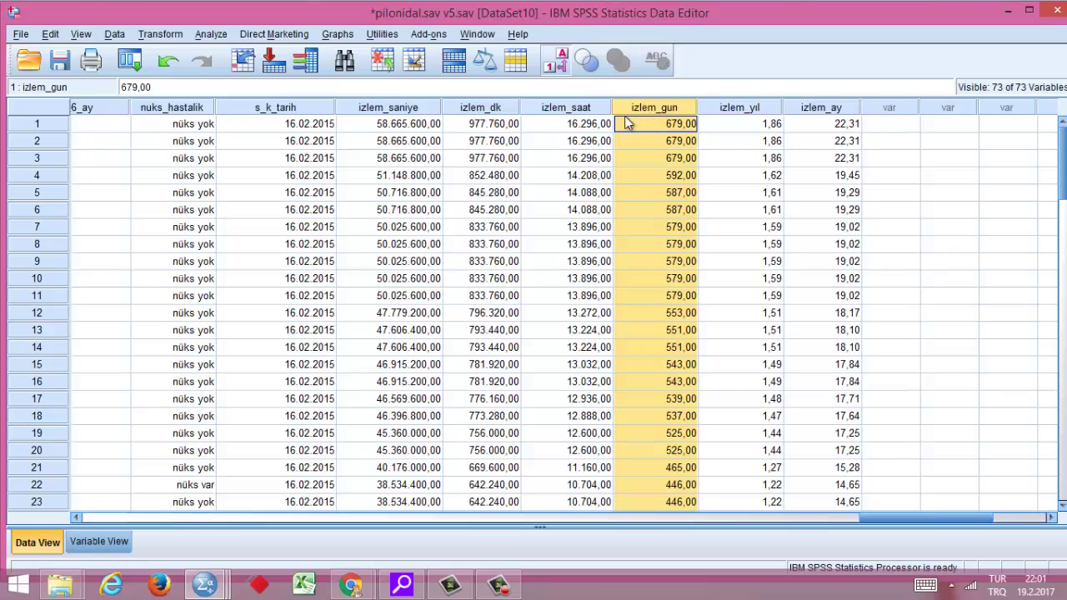
- Set up another computed variable with the target name izlem_gün_hızlı and clear the previous izlem_yıl expression
left_click(160, 33)
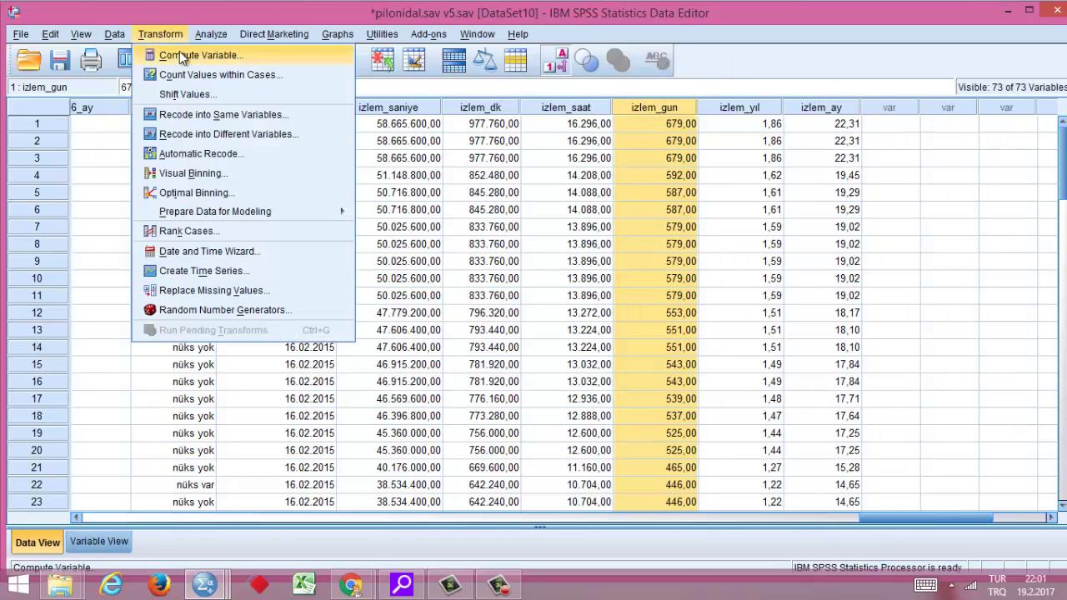
left_click(179, 51)
left_click(505, 125)
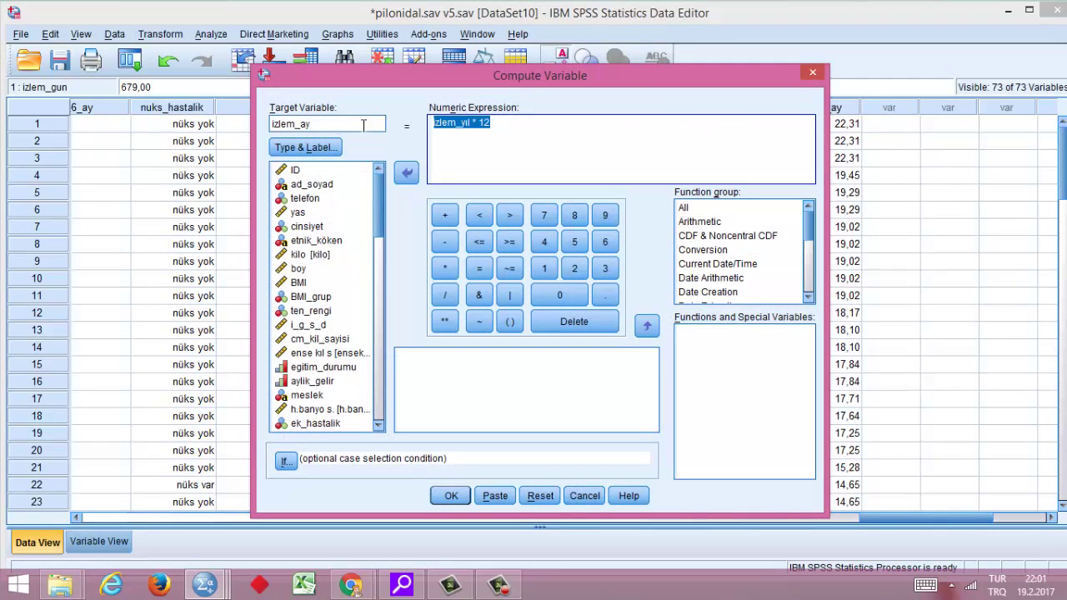
left_click(269, 125)
type("izlem_gü")
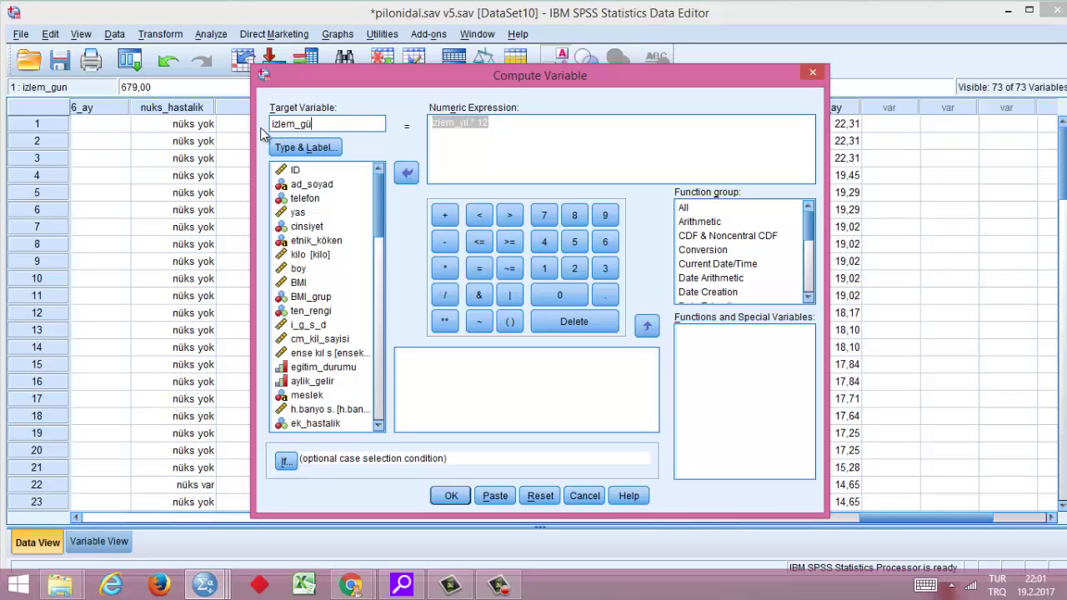
type("n_hi")
left_click(513, 133)
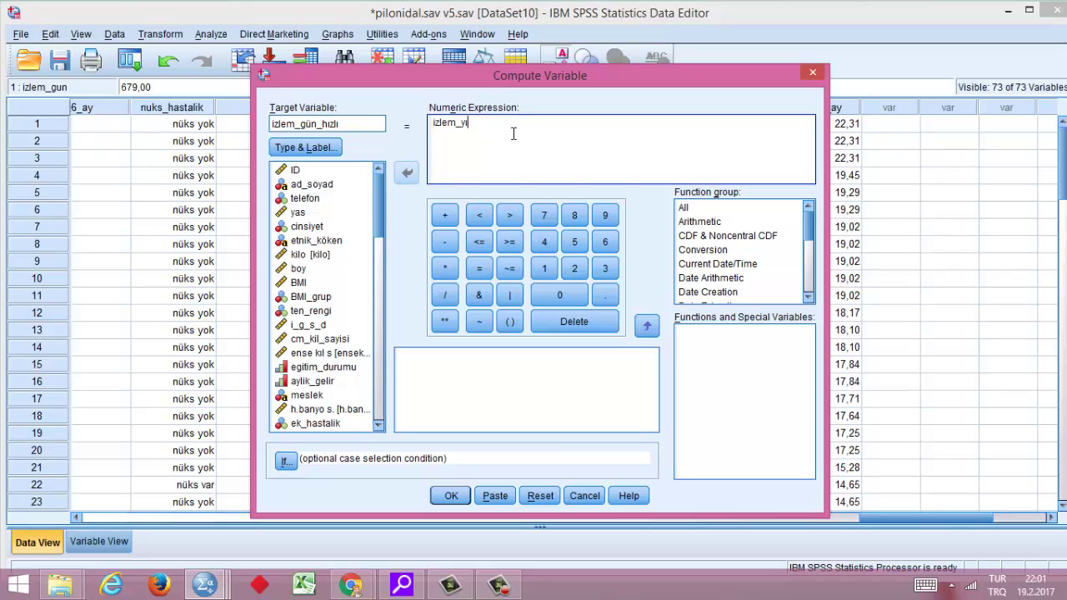
key("BackSpace")
key("BackSpace")
key("BackSpace")
key("BackSpace")
key("BackSpace")
key("BackSpace")
key("BackSpace")
key("BackSpace")
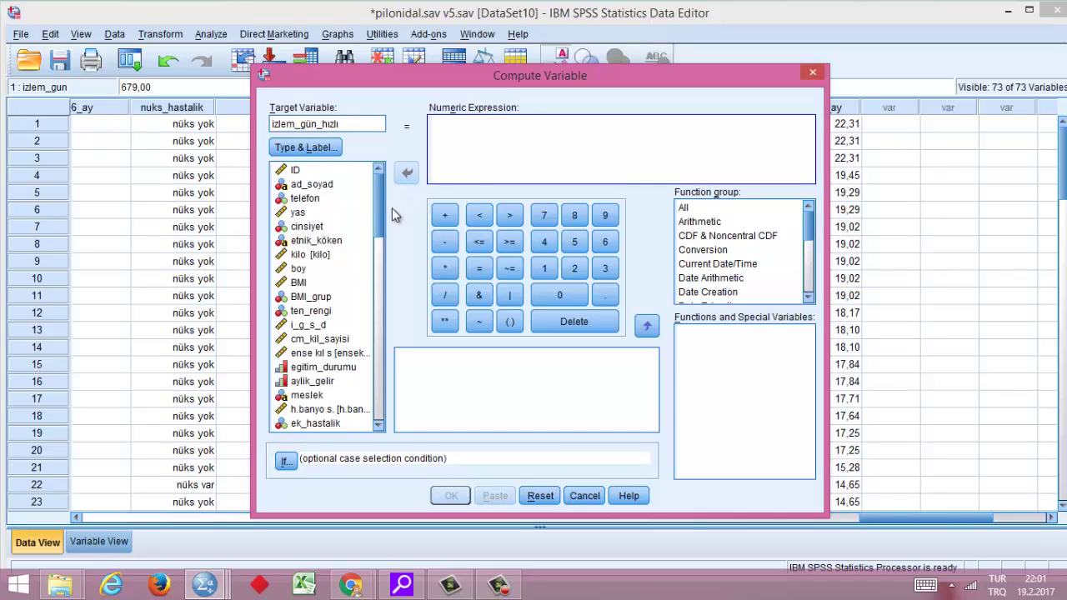
- Build the difference s_k_tarih - op_tarihi as the numeric expression for izlem_gün_hızlı and enclose it in parentheses
scroll(358, 384, "down", 15)
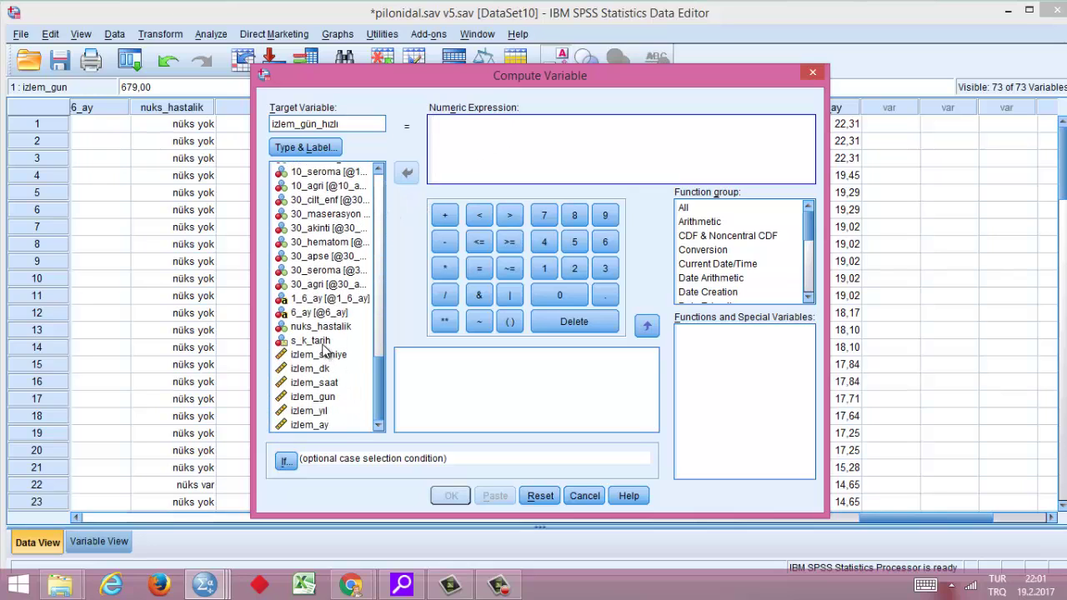
left_click(316, 342)
left_click(405, 174)
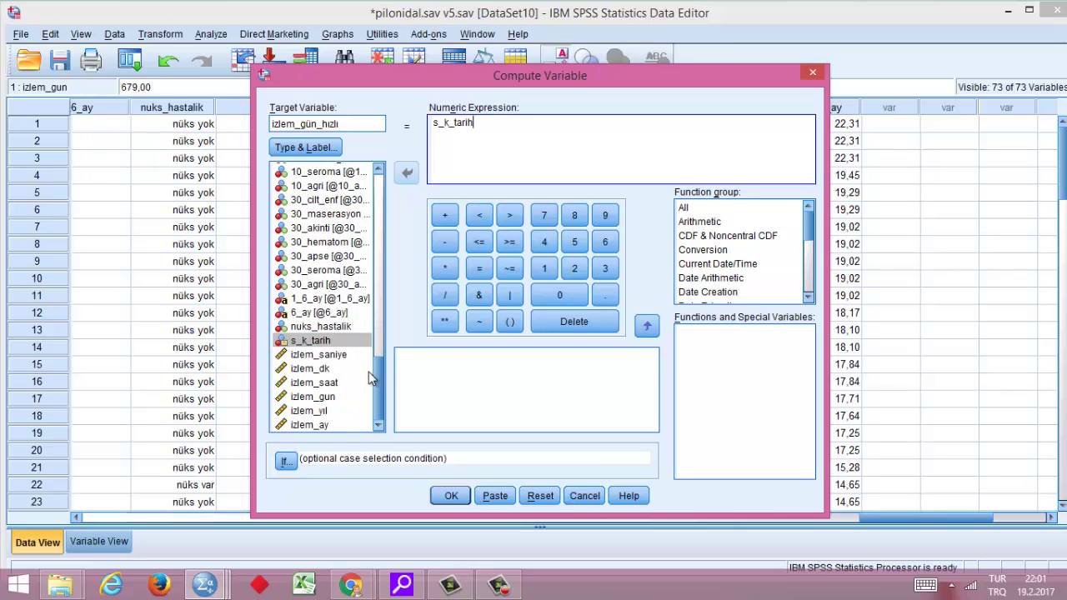
left_click_drag(377, 370, 376, 269)
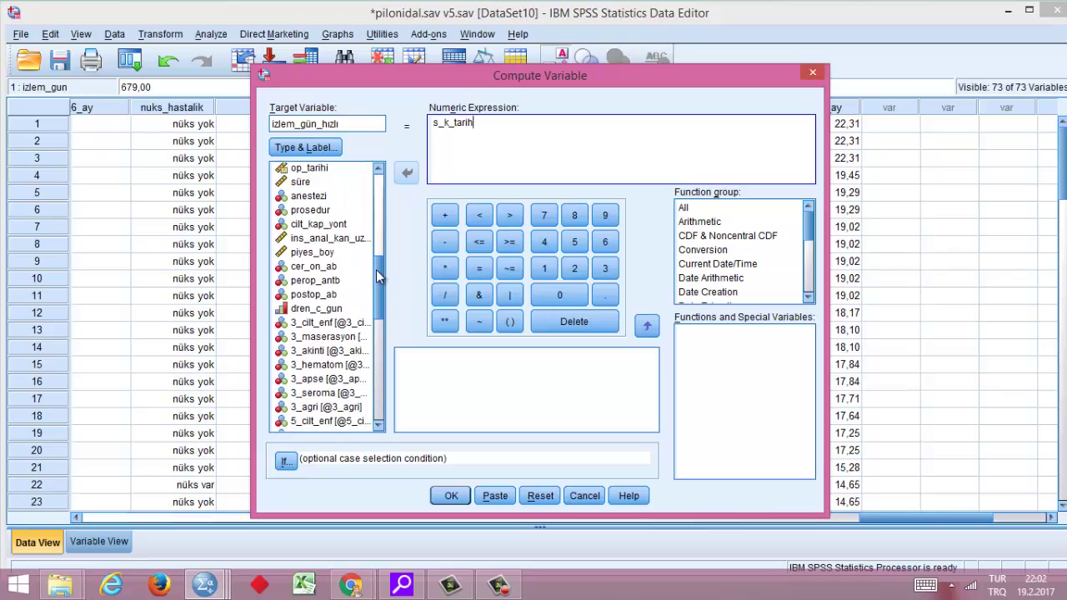
left_click(446, 247)
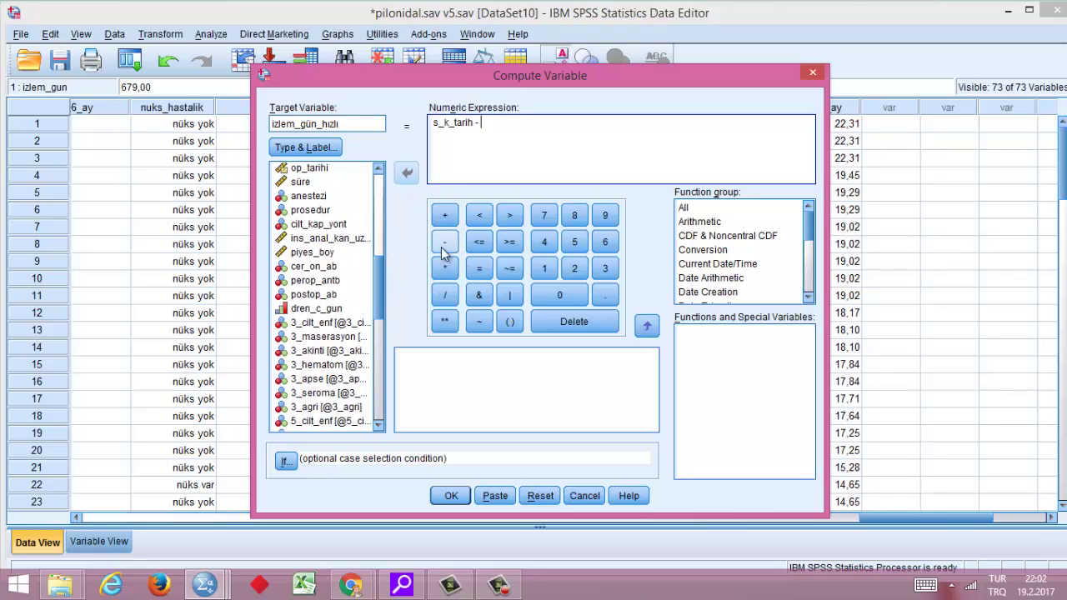
left_click(310, 168)
left_click(406, 172)
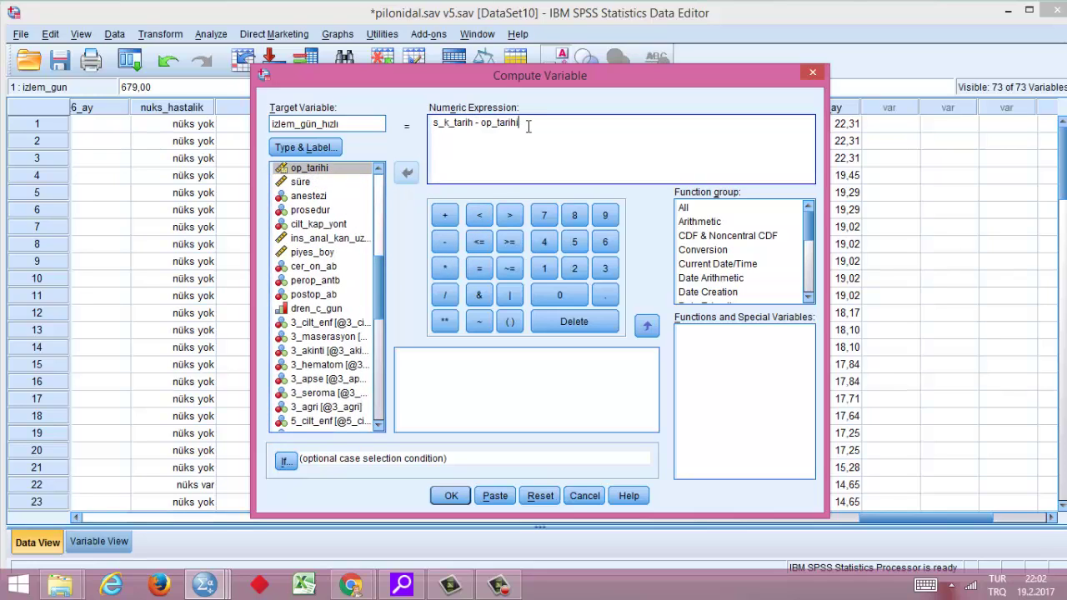
left_click_drag(528, 125, 433, 123)
left_click(509, 322)
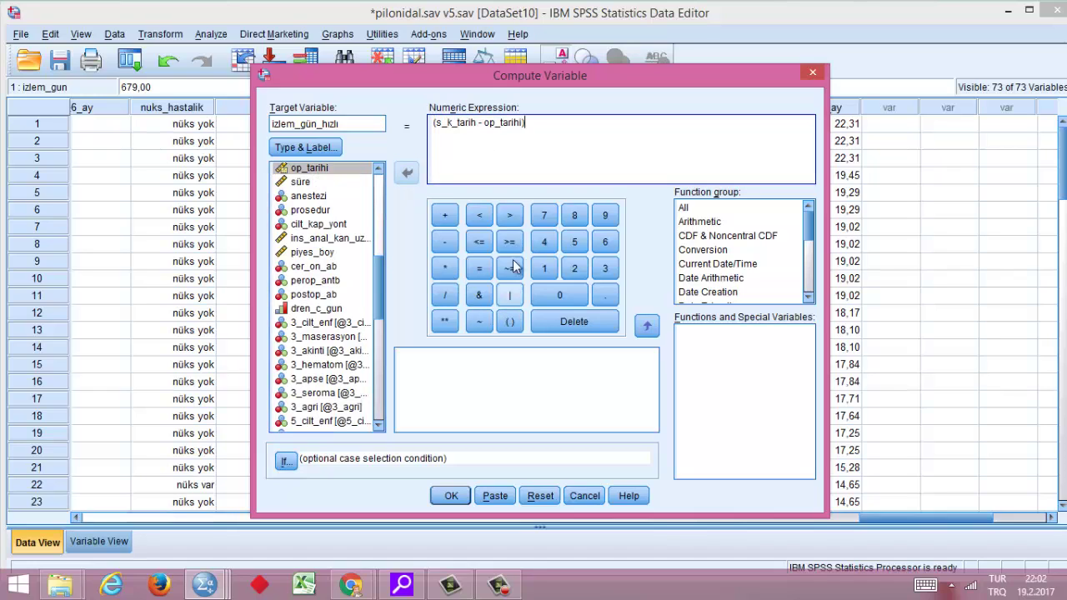
- Divide the date difference by (60 * 60 * 24) and compute izlem_gün_hızlı
left_click(445, 295)
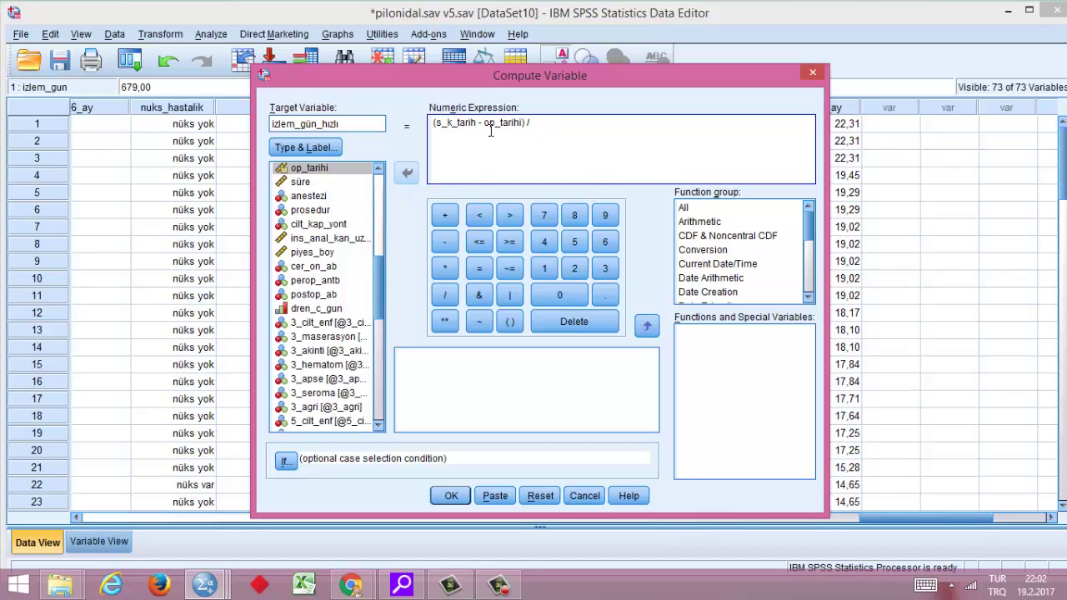
left_click(606, 242)
left_click(559, 295)
left_click(531, 122)
type("(60")
left_click(560, 122)
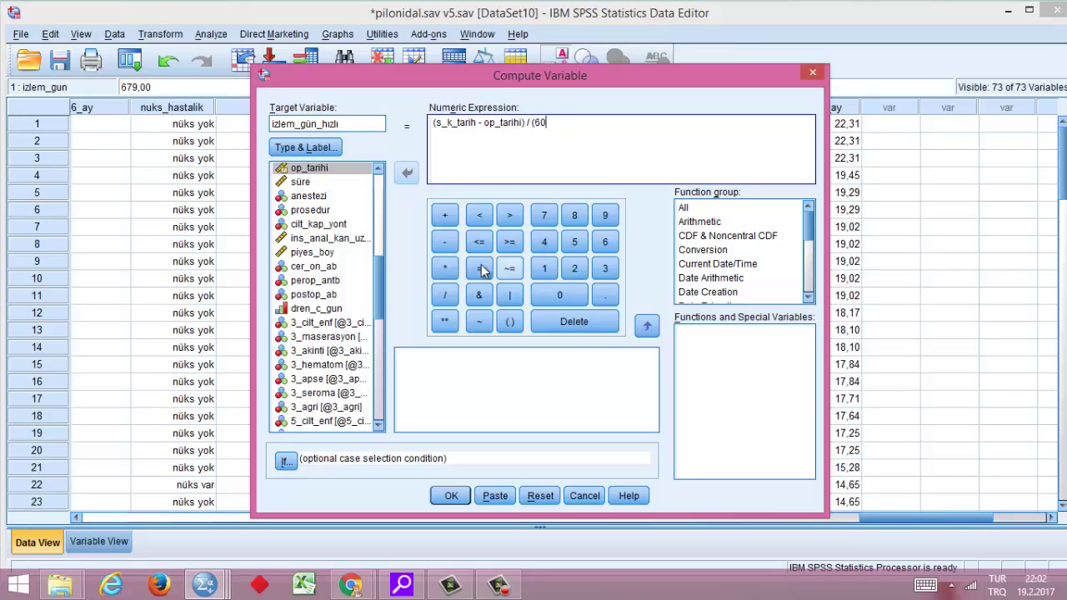
left_click(444, 268)
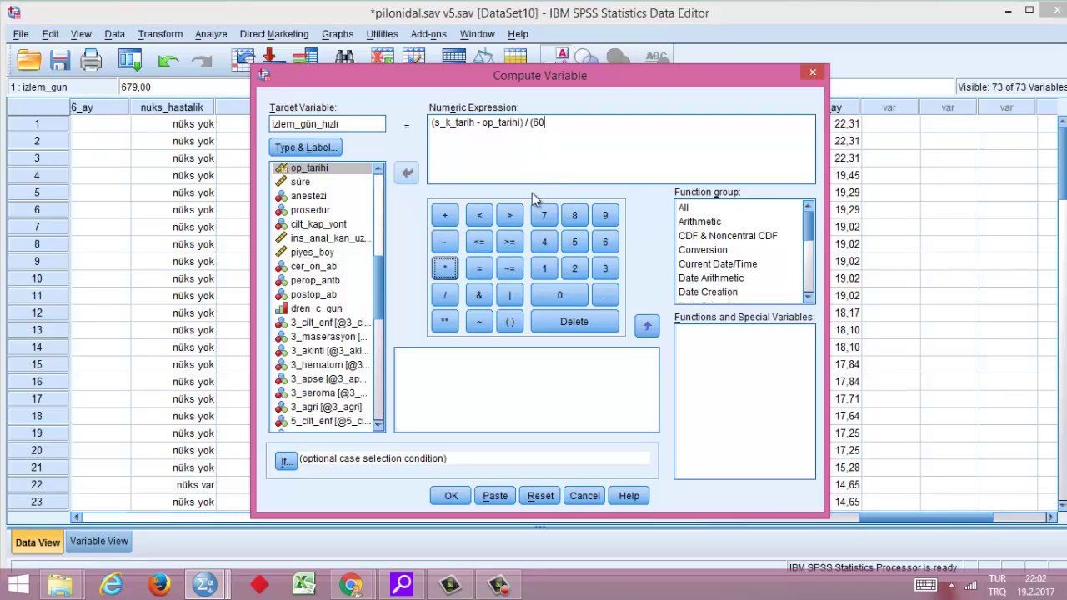
left_click(444, 267)
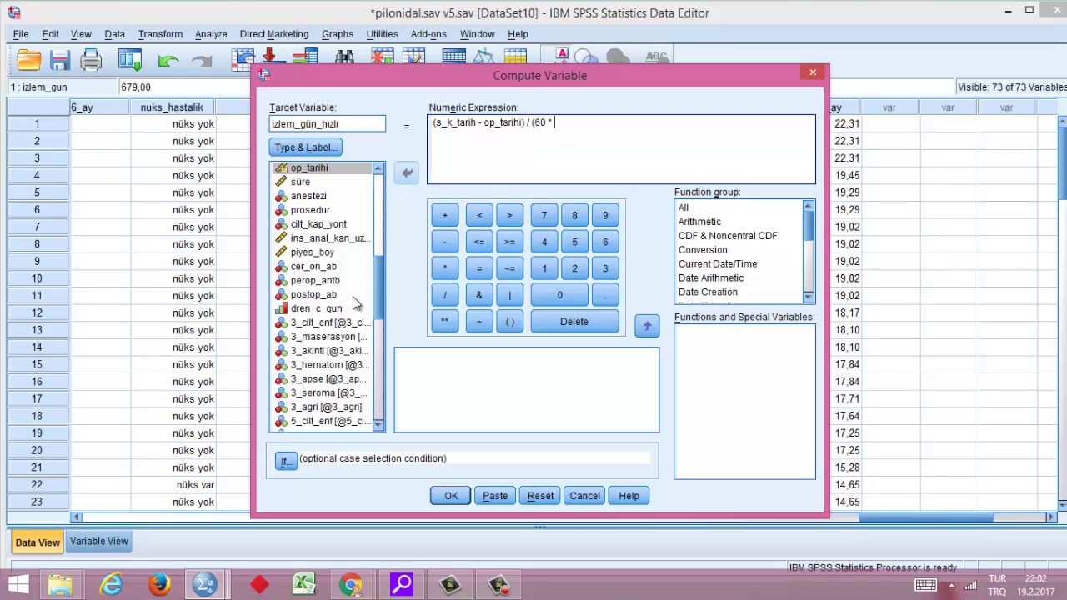
left_click(605, 242)
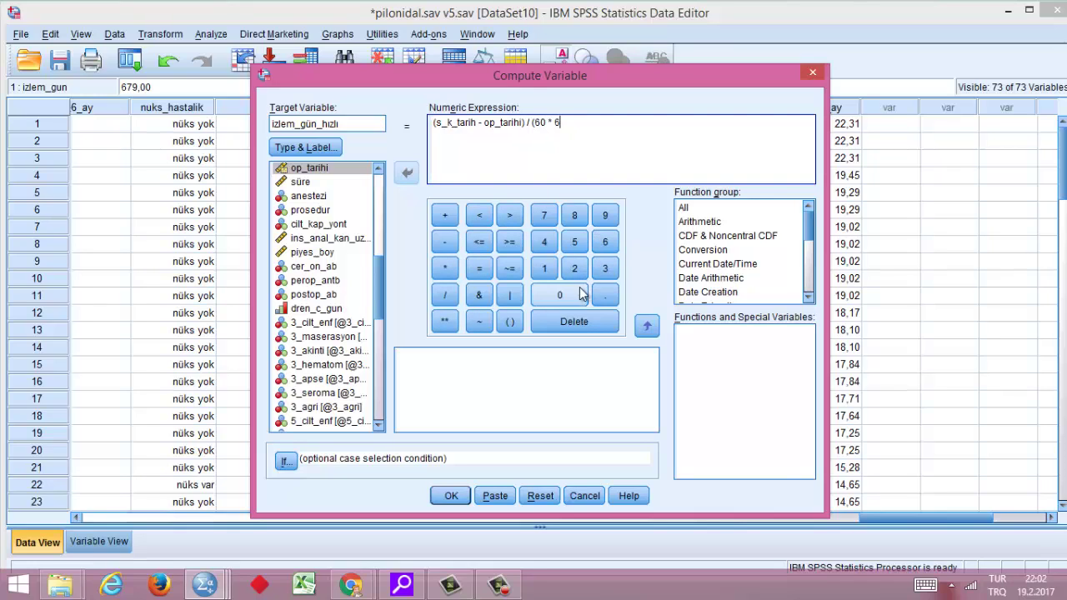
left_click(581, 293)
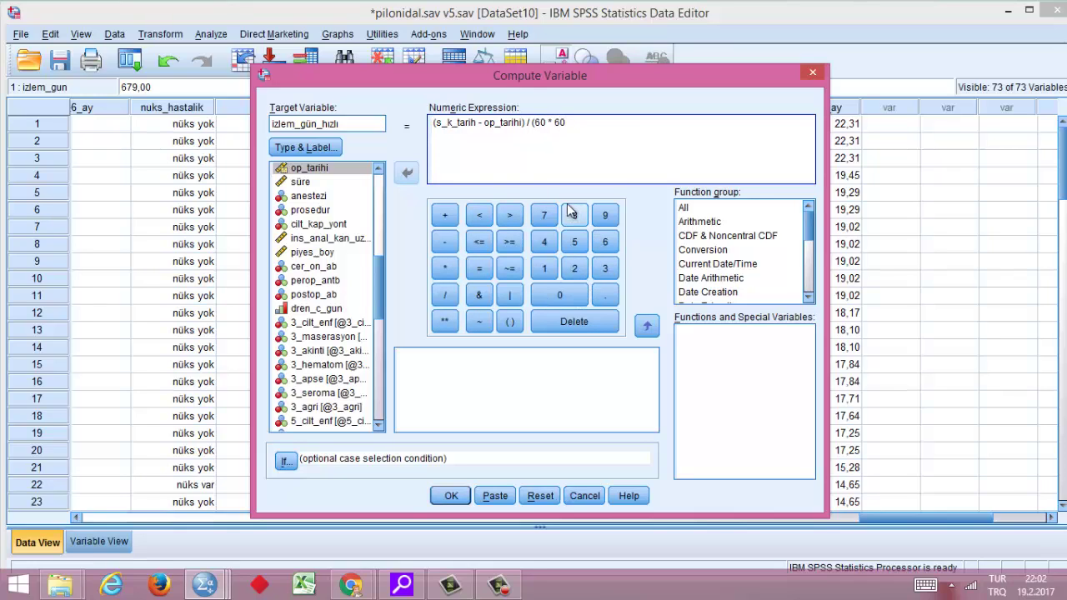
left_click(445, 267)
left_click(574, 267)
left_click(544, 244)
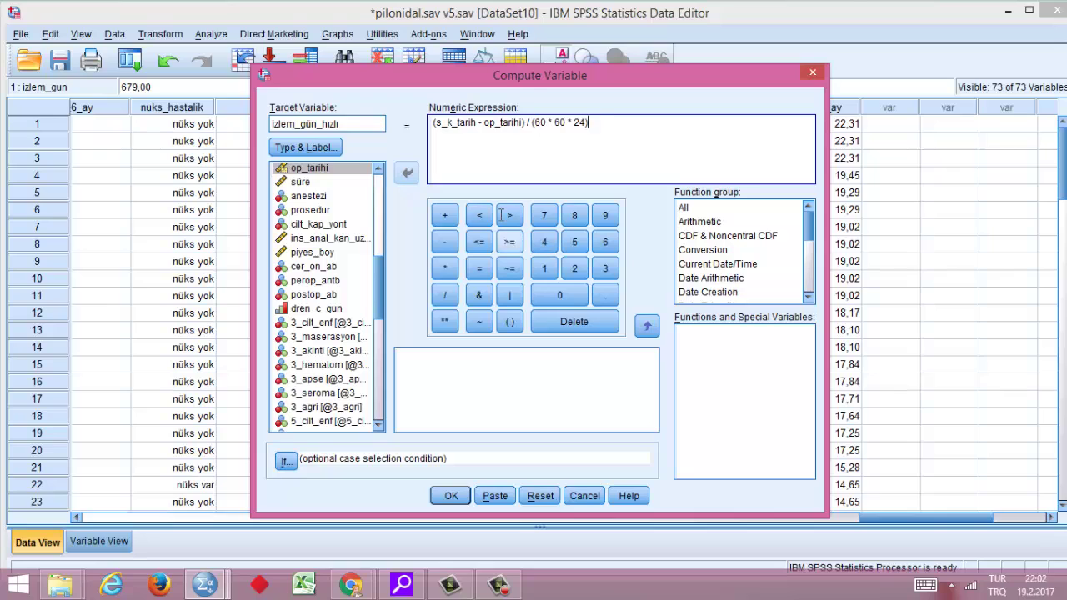
left_click(450, 496)
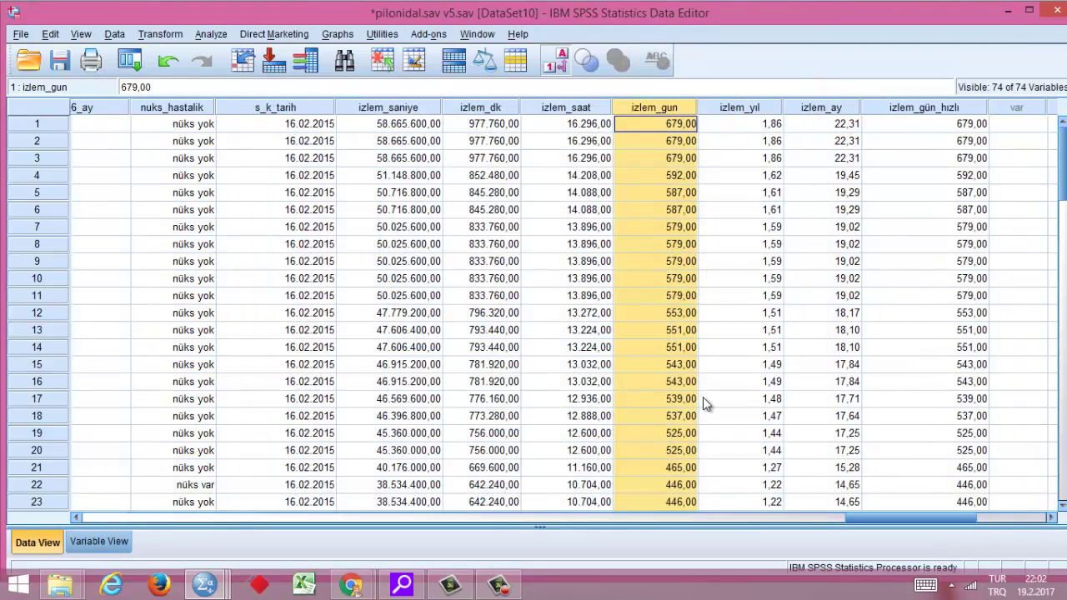
- Compare the izlem_gün_hızlı values with the izlem_gun, izlem_yıl and izlem_ay columns across the cases
left_click(960, 106)
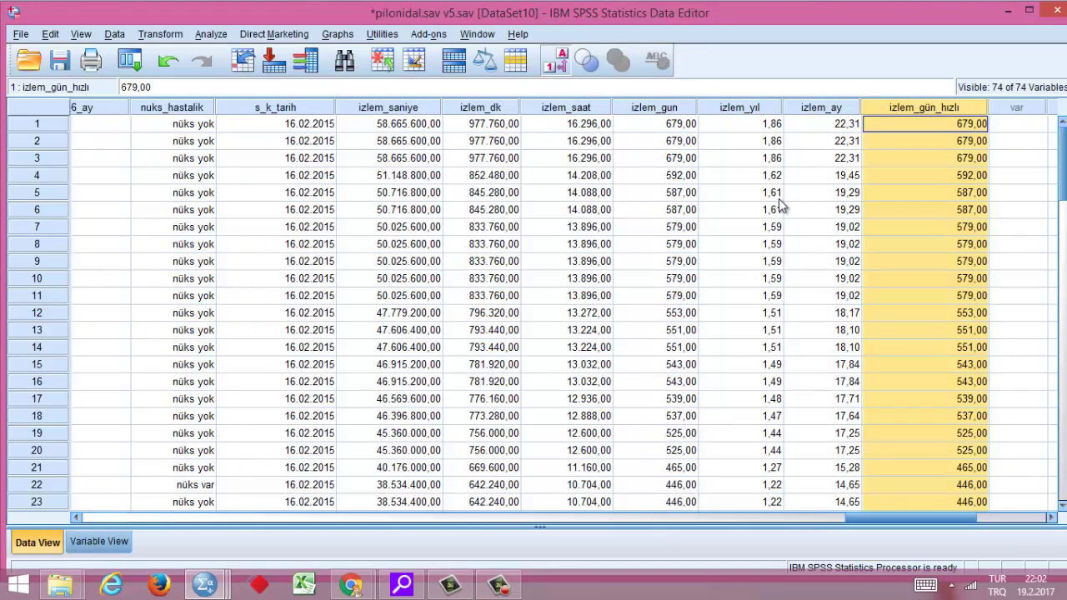
scroll(755, 250, "down", 7)
scroll(630, 353, "down", 4)
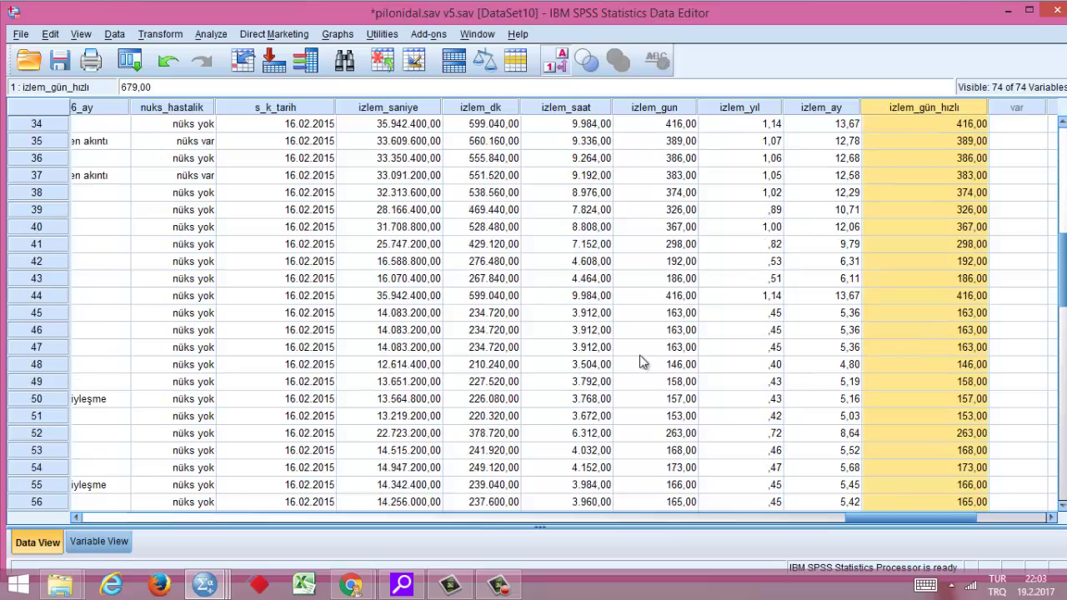
left_click_drag(869, 520, 956, 504)
left_click(500, 212)
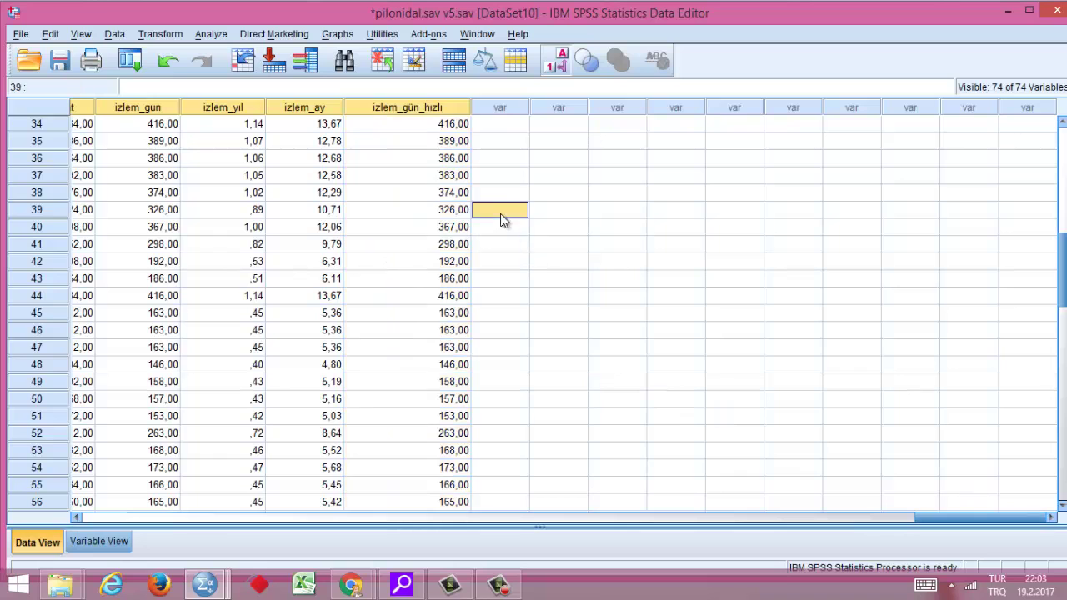
scroll(426, 137, "up", 3)
scroll(433, 129, "up", 8)
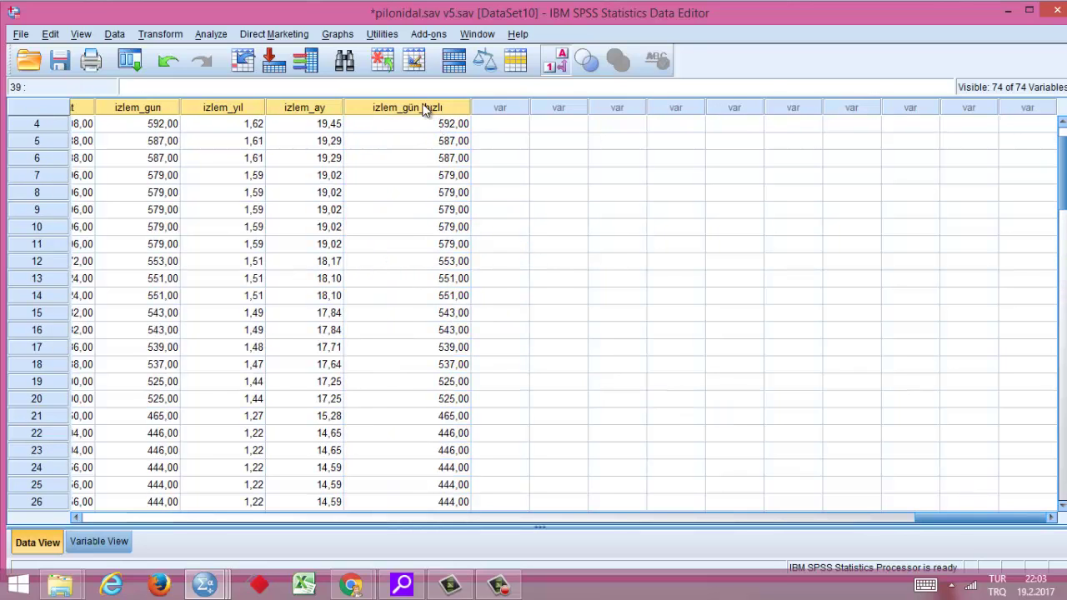
left_click(405, 108)
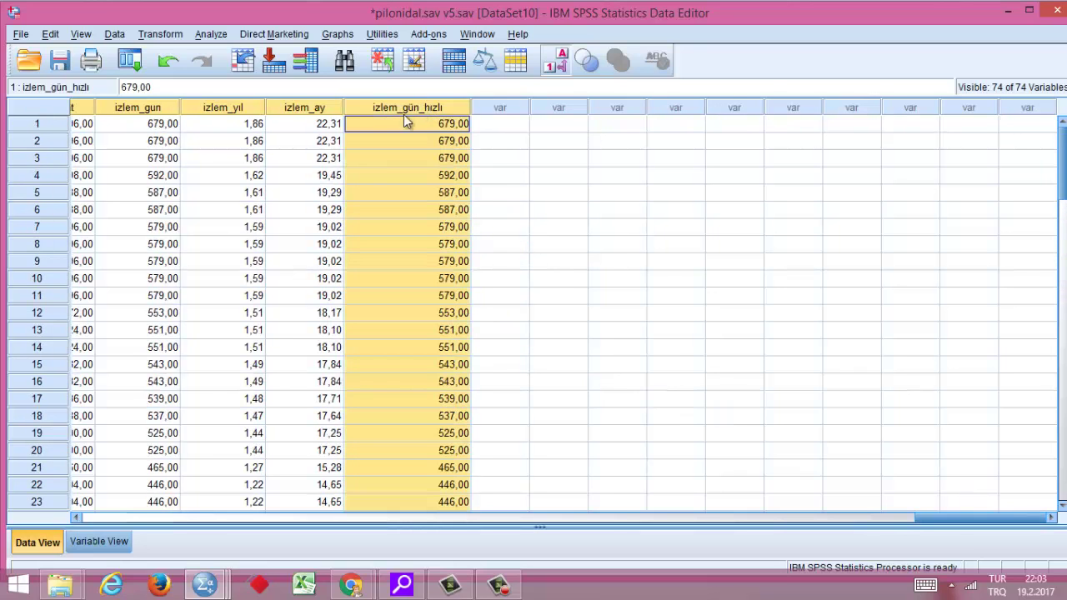
left_click(300, 109, "ctrl")
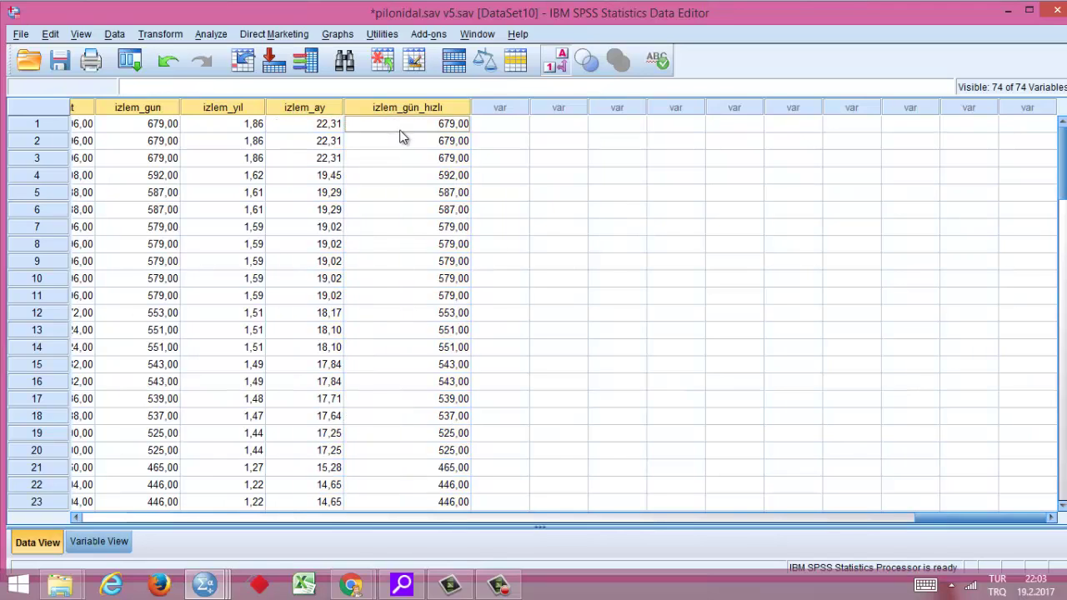
left_click(439, 163)
left_click(418, 113)
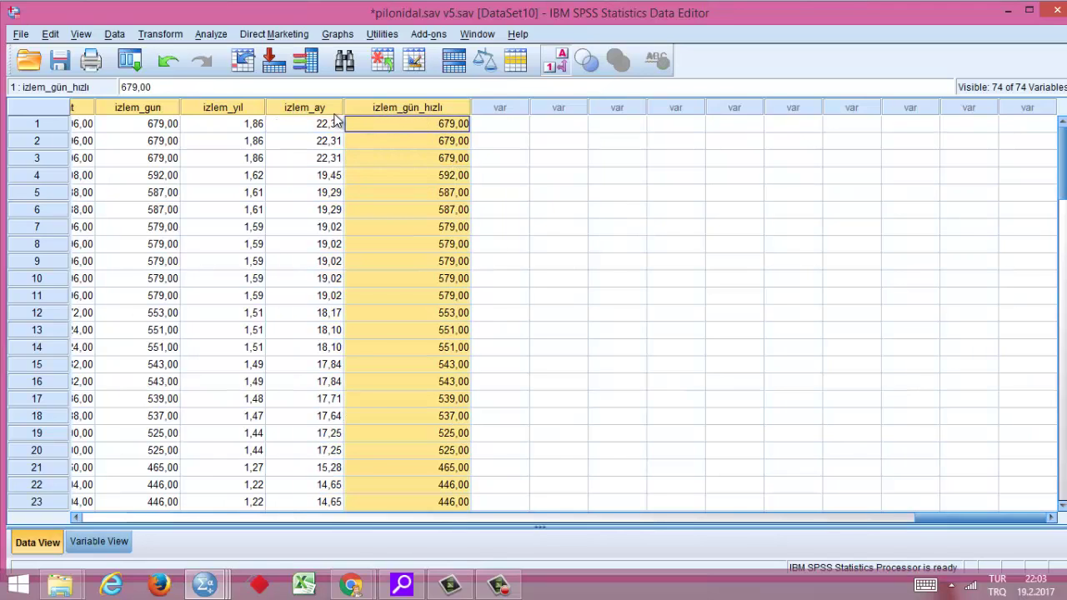
left_click(323, 112, "ctrl")
left_click(524, 181)
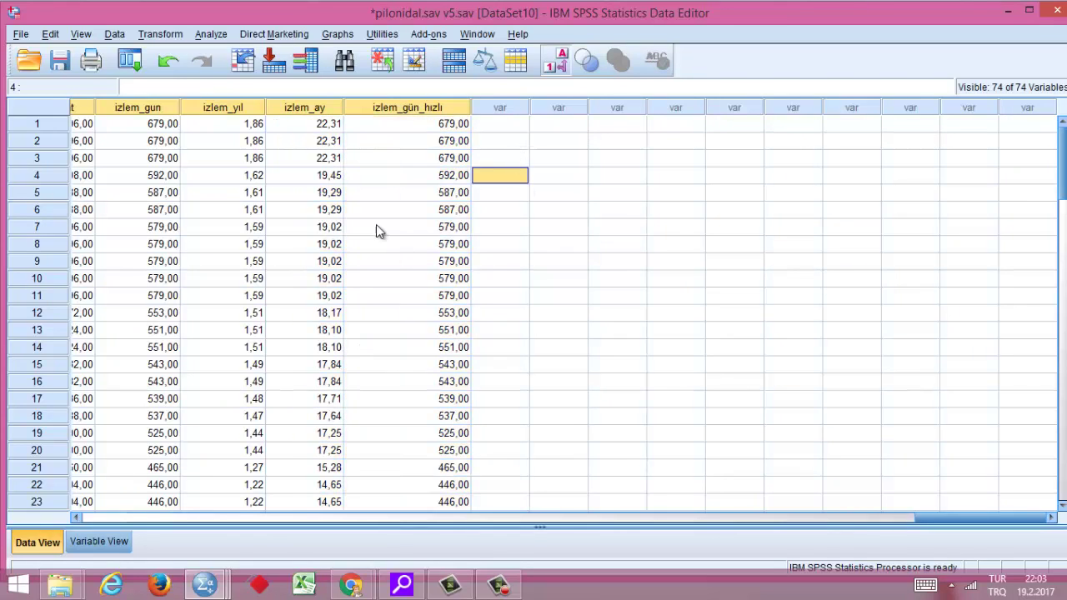
left_click(310, 127)
left_click_drag(969, 520, 981, 492)
left_click(755, 314)
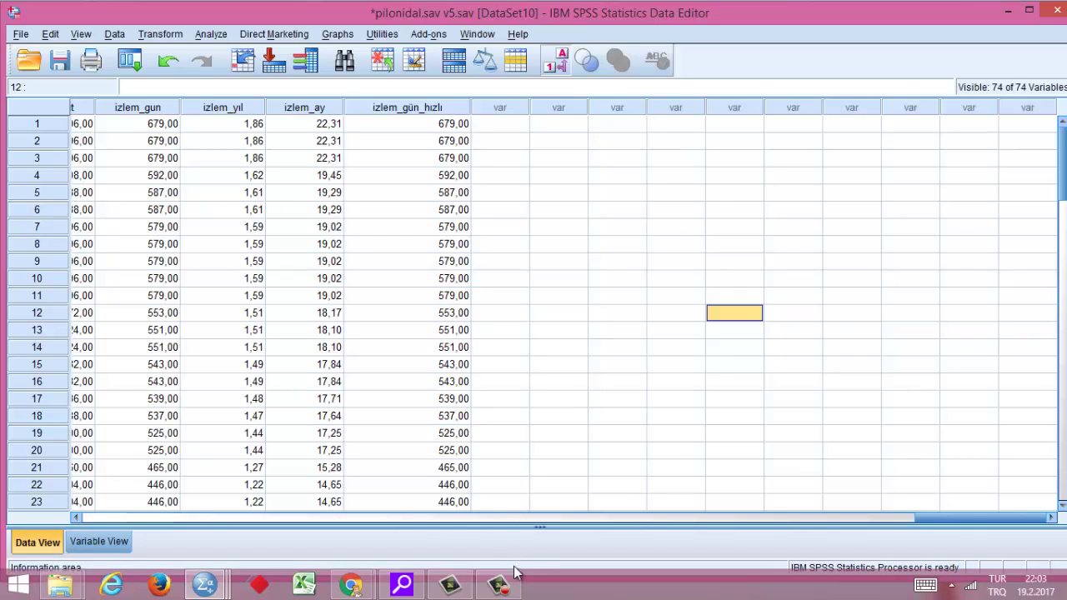
mouse_move(514, 578)
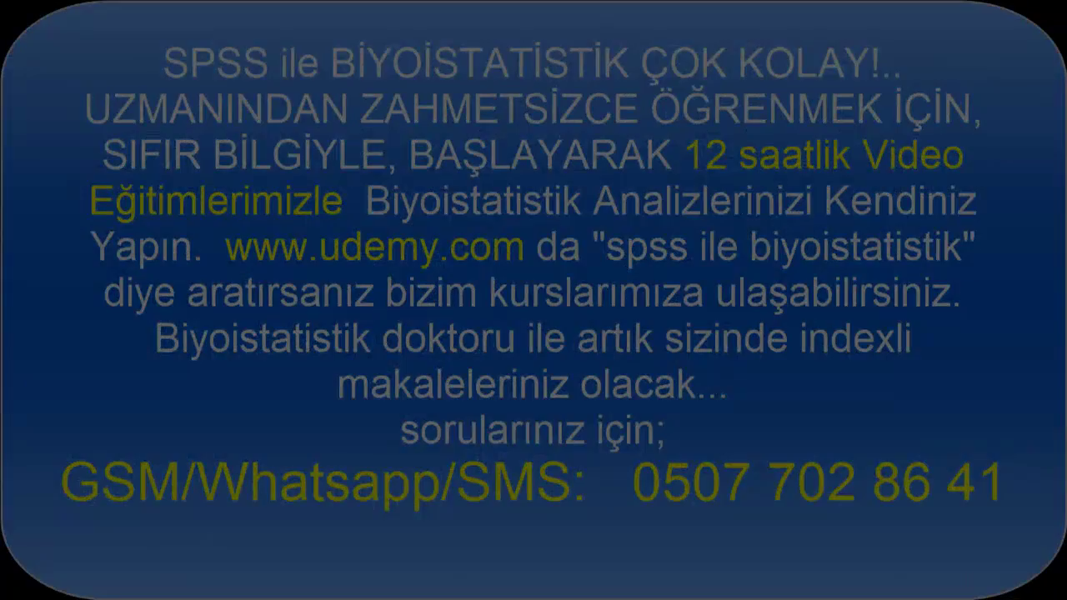